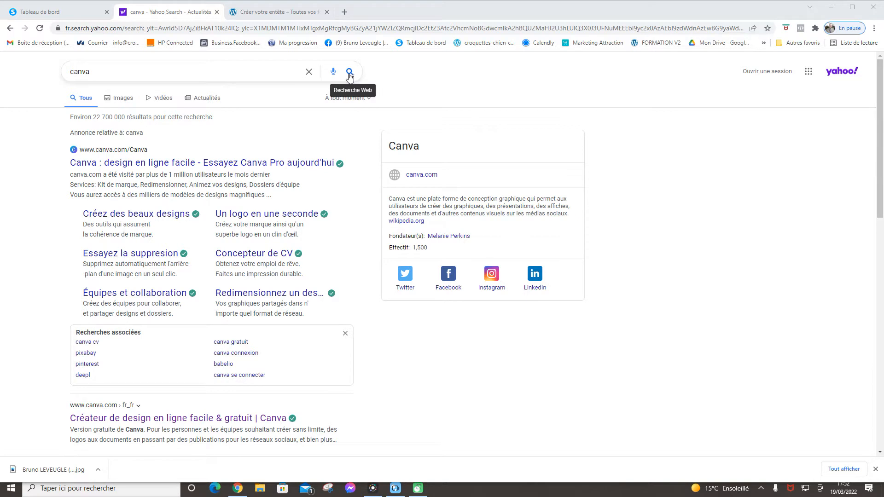
# Open the Canva result from the Yahoo 'canva' search in a new tab
pyautogui.click(350, 75)
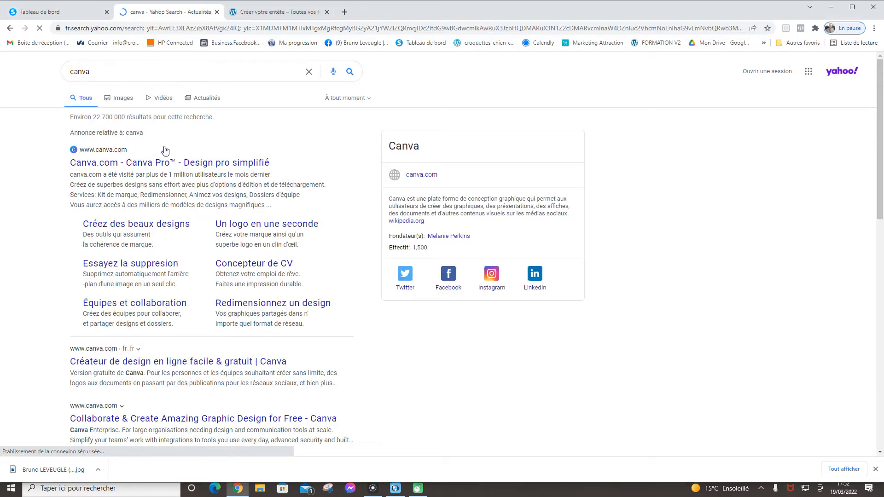
pyautogui.click(100, 165)
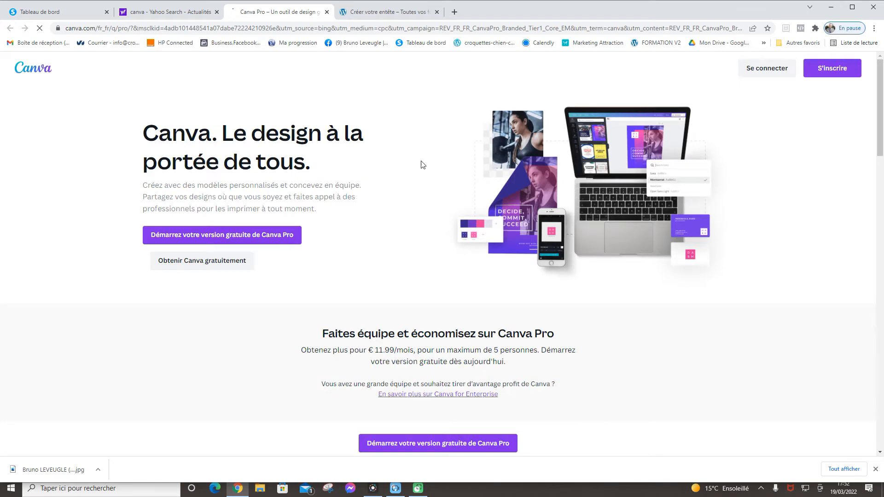
# Scroll through the Canva Pro landing page, then sign in with 'Se connecter'
pyautogui.scroll(-2, 436, 257)
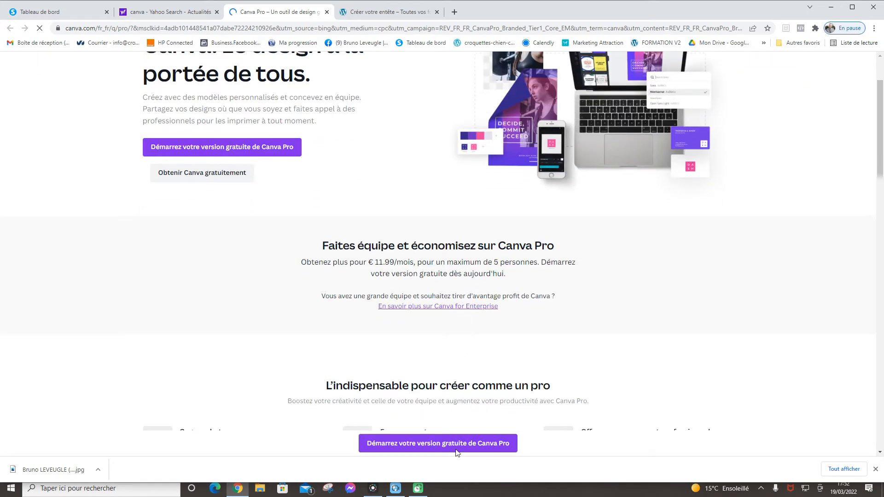
pyautogui.scroll(-2, 457, 452)
pyautogui.scroll(4, 505, 313)
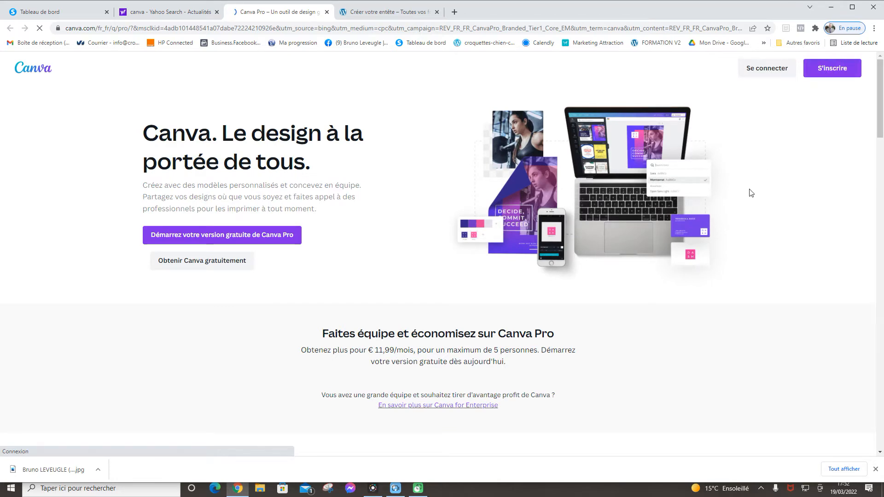
pyautogui.scroll(-4, 748, 195)
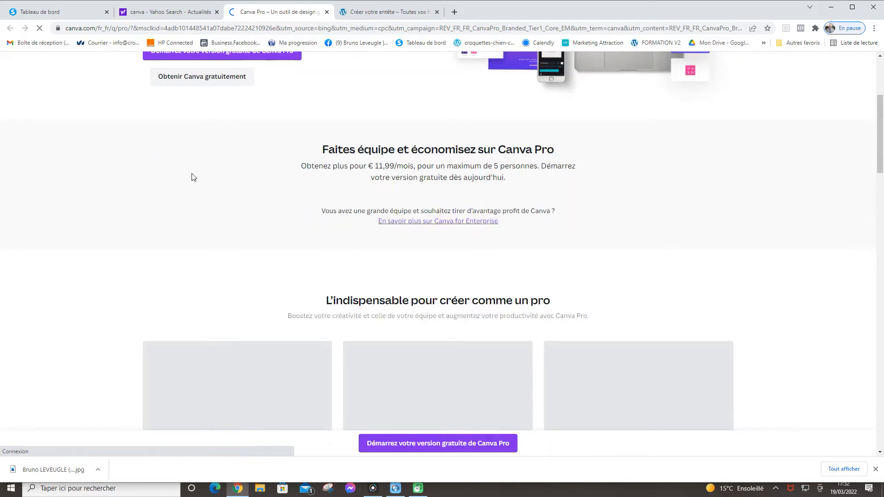
pyautogui.scroll(-5, 188, 181)
pyautogui.scroll(-4, 187, 215)
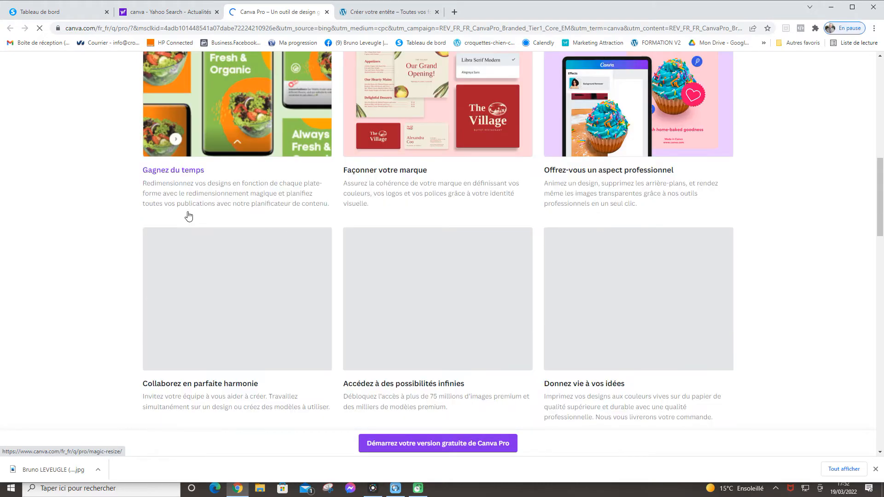
pyautogui.scroll(9, 190, 223)
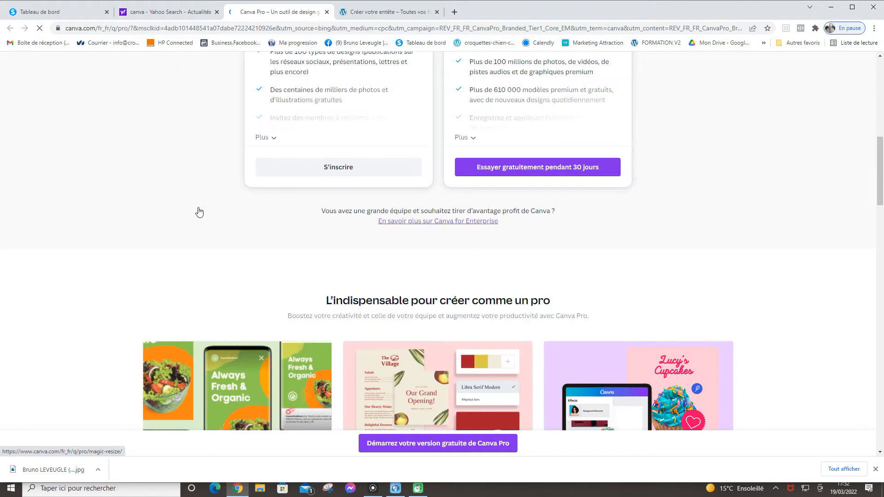
pyautogui.scroll(4, 198, 212)
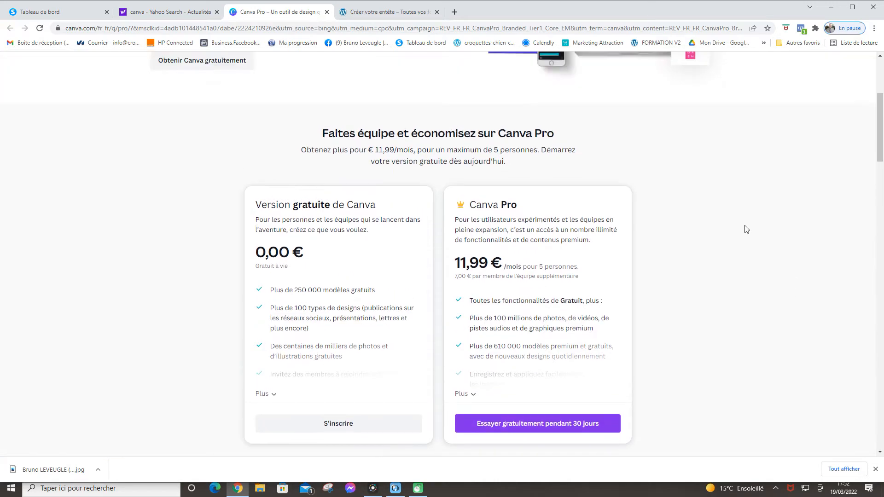
pyautogui.scroll(6, 741, 232)
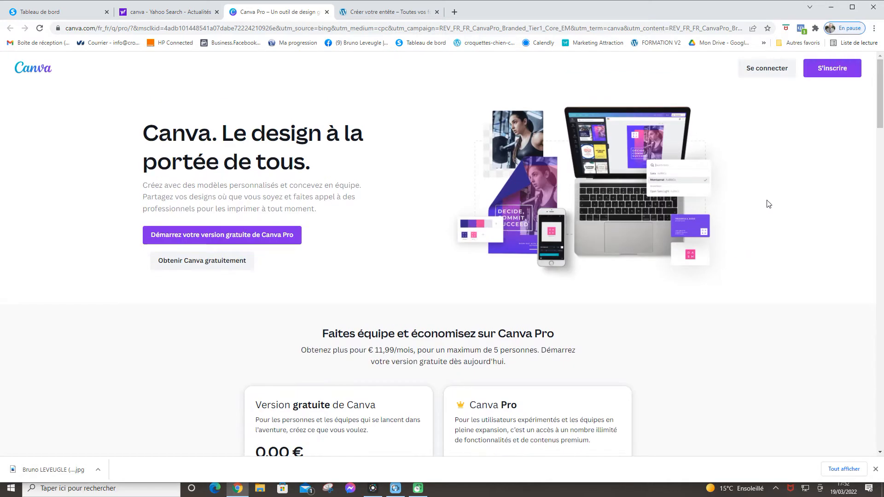
pyautogui.click(766, 68)
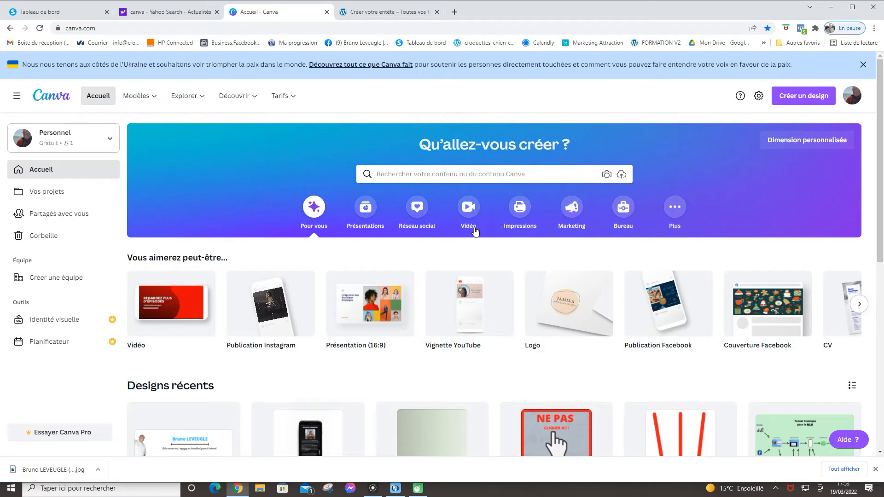
# Browse the home page's 'Vous aimerez peut-être' suggestions and 'Designs récents' list
pyautogui.moveTo(181, 307)
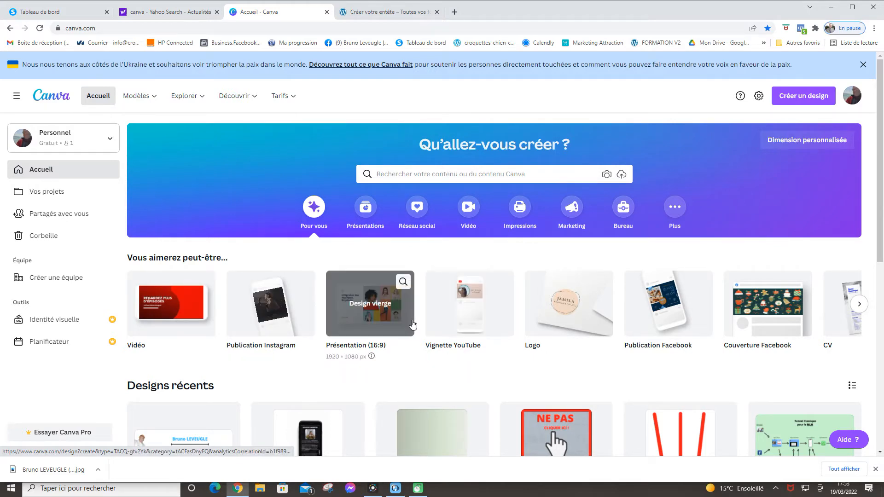
pyautogui.scroll(-3, 378, 312)
pyautogui.scroll(-2, 378, 312)
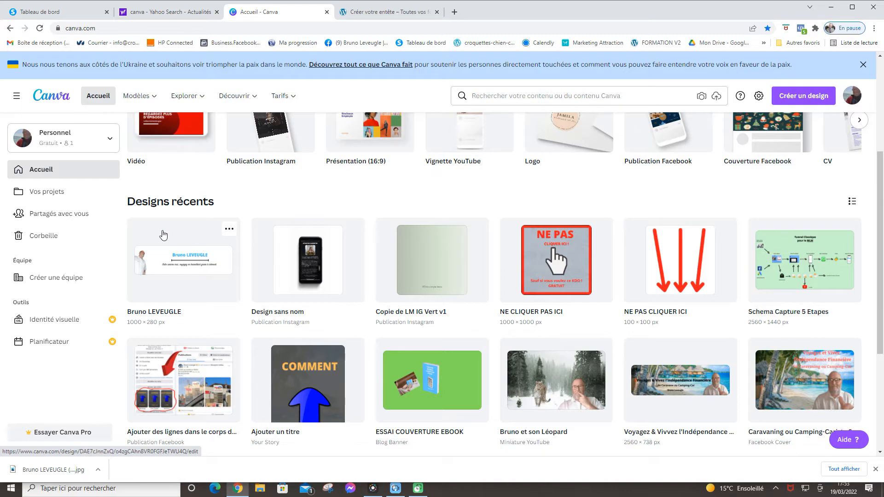
pyautogui.scroll(3, 185, 230)
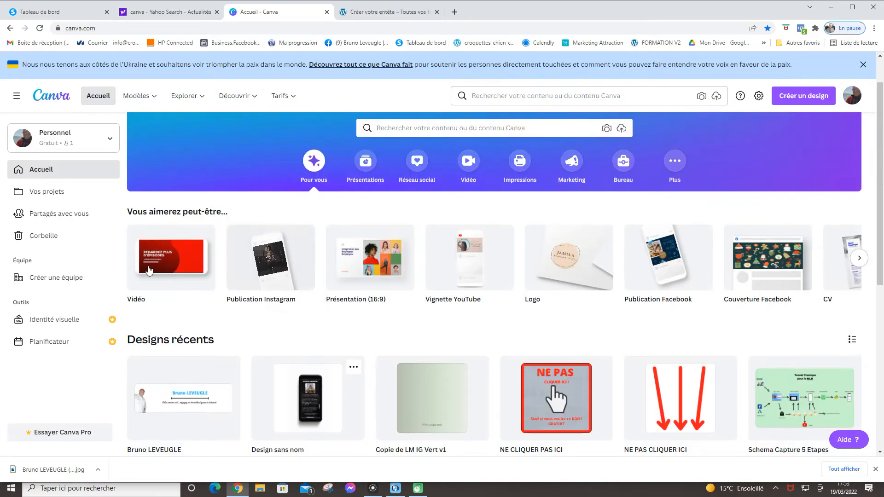
pyautogui.moveTo(182, 112)
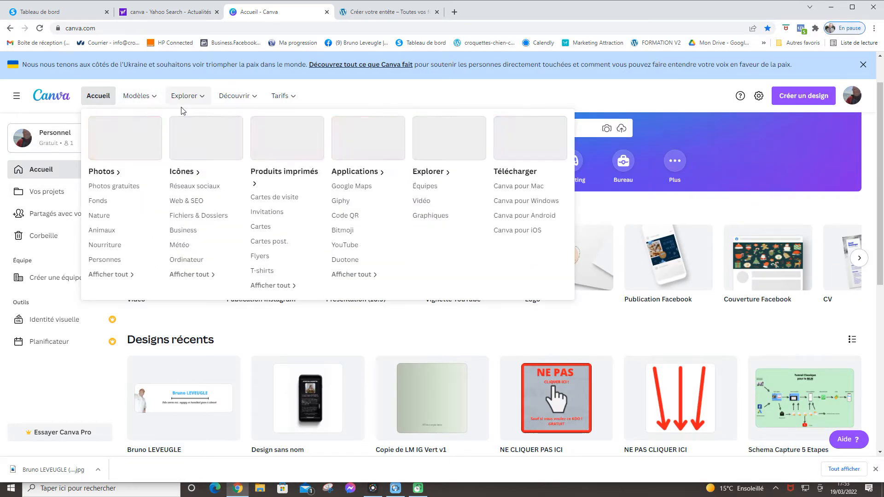
# Create a new blank design at the custom size 1000 × 280 px
pyautogui.click(803, 98)
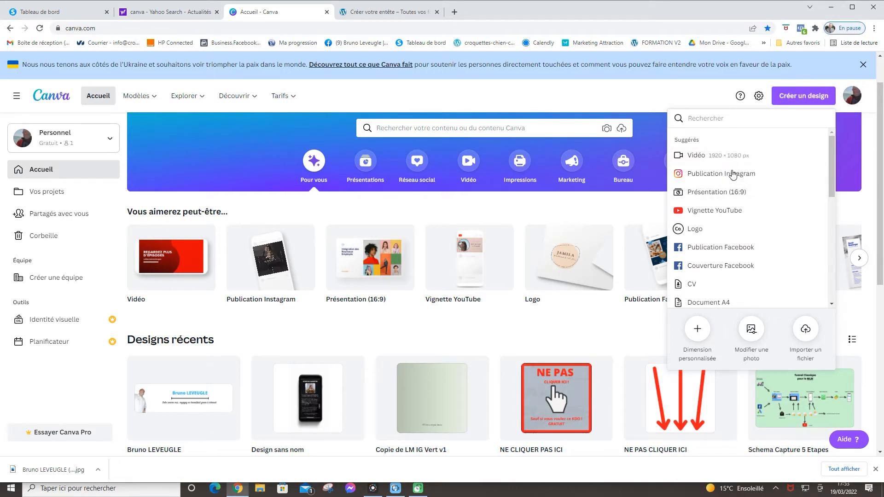
pyautogui.scroll(-3, 736, 221)
pyautogui.click(698, 329)
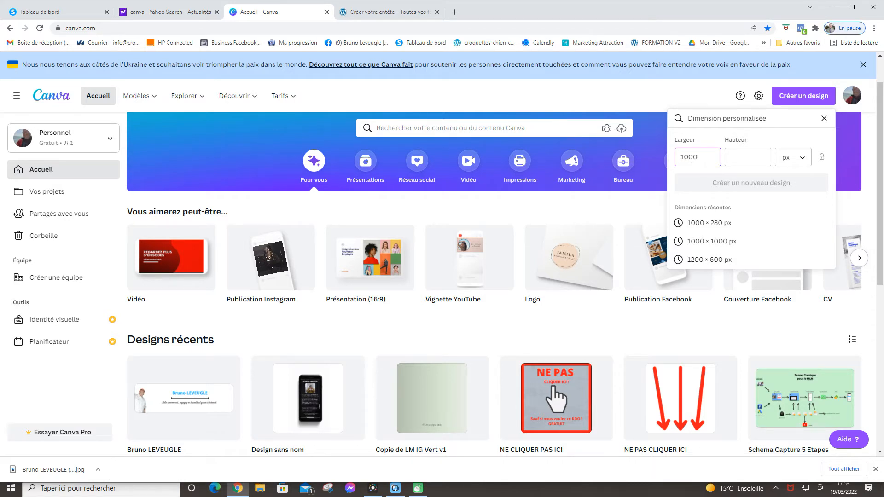
pyautogui.click(703, 224)
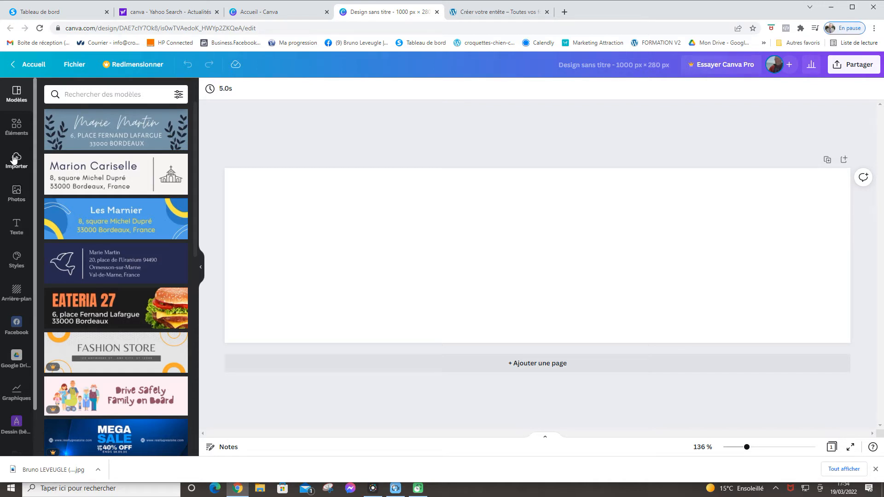
# Add the uploaded portrait photo of the man to the banner and enlarge it
pyautogui.click(14, 165)
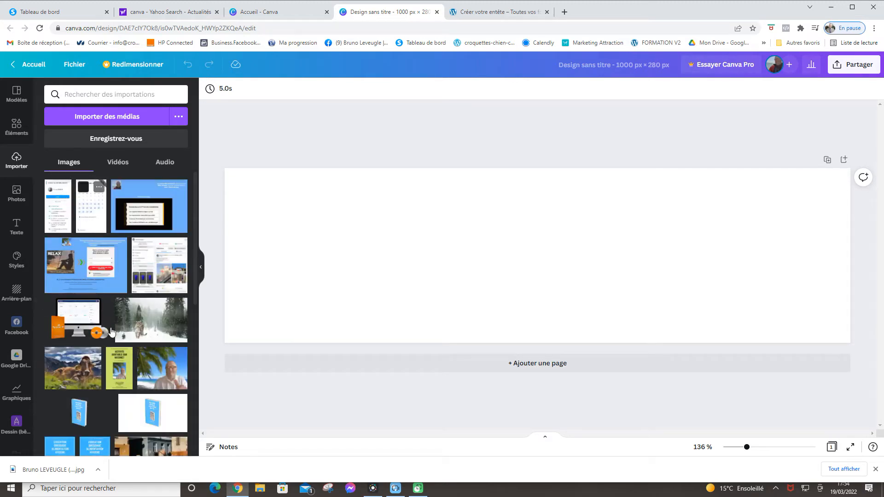
pyautogui.scroll(-10, 124, 345)
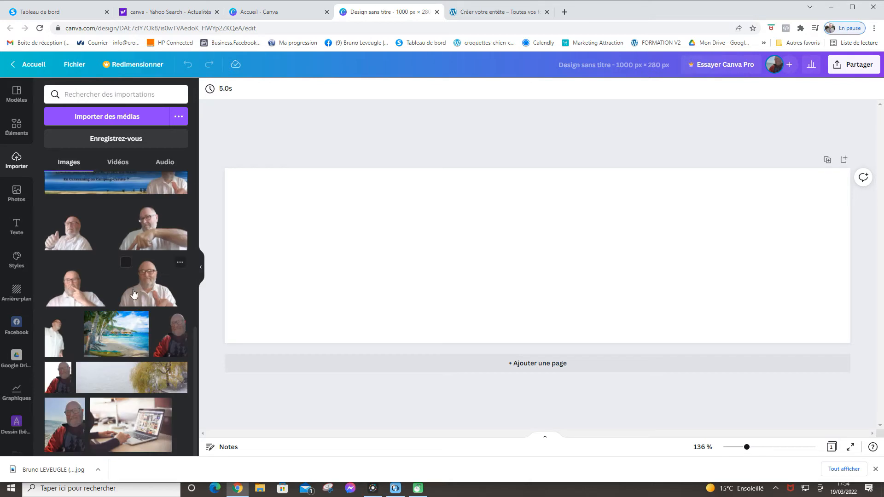
pyautogui.click(58, 335)
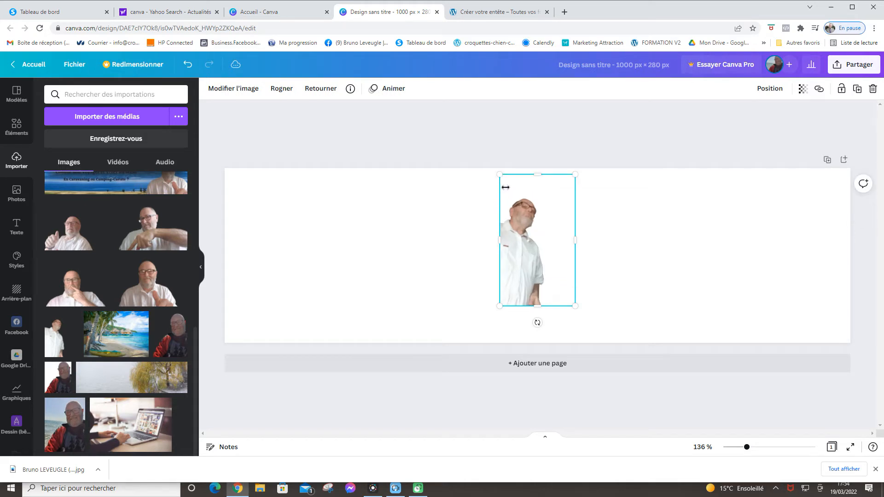
pyautogui.moveTo(502, 176); pyautogui.dragTo(495, 168)
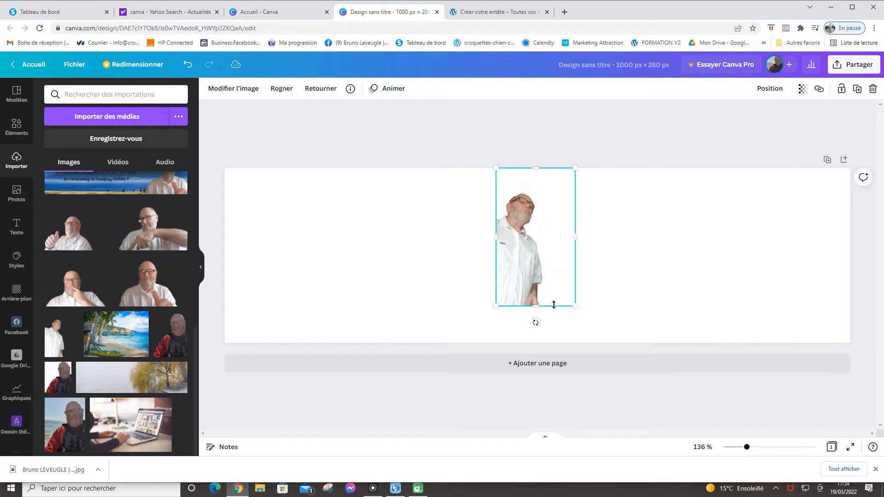
pyautogui.moveTo(575, 310); pyautogui.dragTo(593, 339)
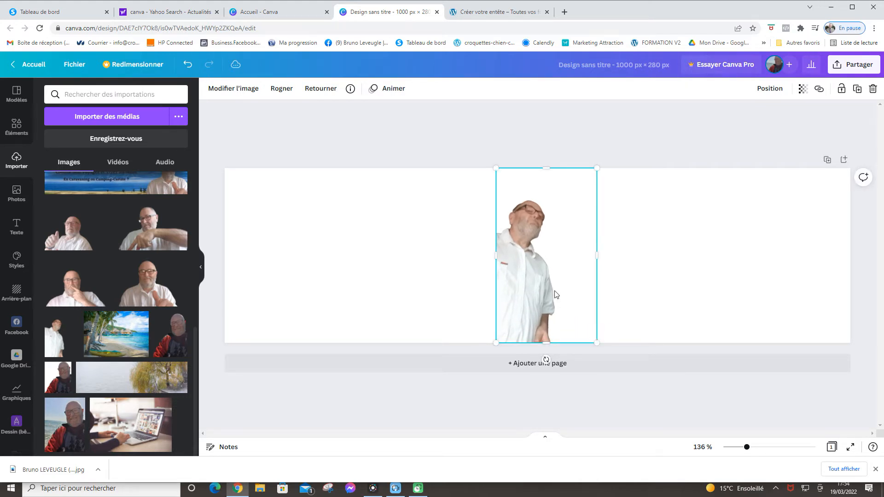
# Move the photo against the left edge and scale it to fill the banner height
pyautogui.moveTo(556, 295); pyautogui.dragTo(401, 279)
pyautogui.moveTo(239, 320); pyautogui.dragTo(235, 323)
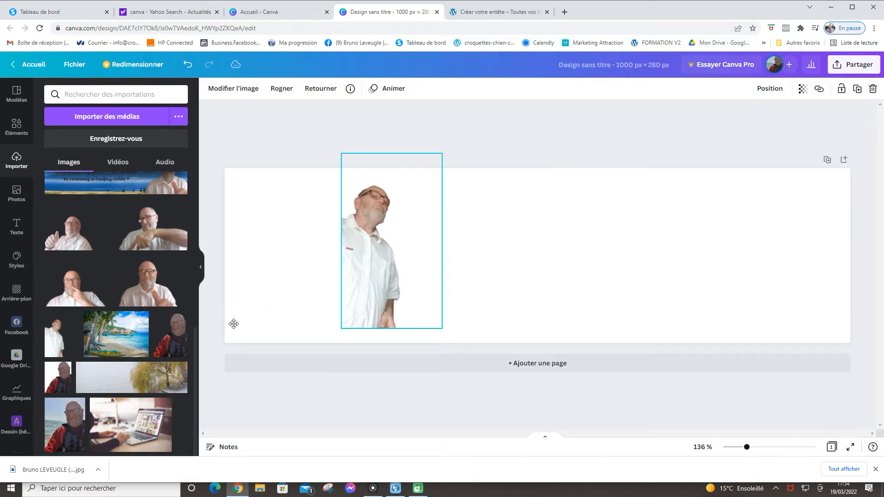
pyautogui.moveTo(247, 288); pyautogui.dragTo(282, 229)
pyautogui.moveTo(313, 311); pyautogui.dragTo(307, 283)
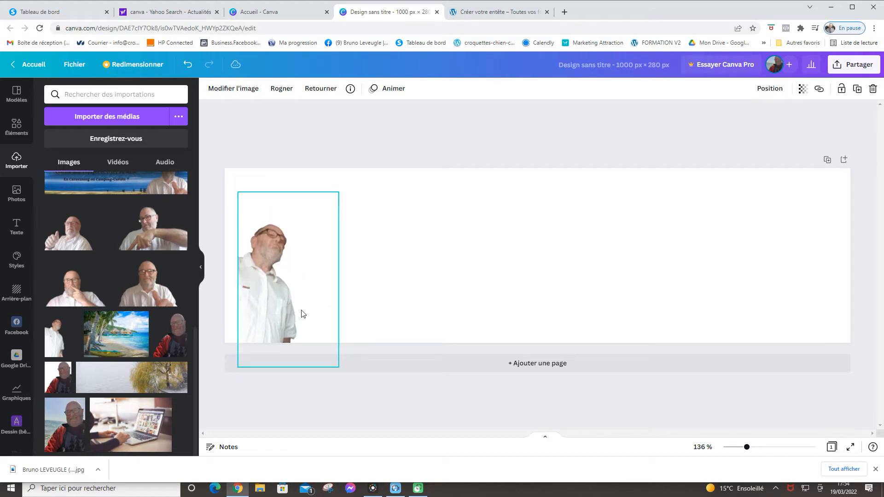
pyautogui.moveTo(303, 313); pyautogui.dragTo(290, 281)
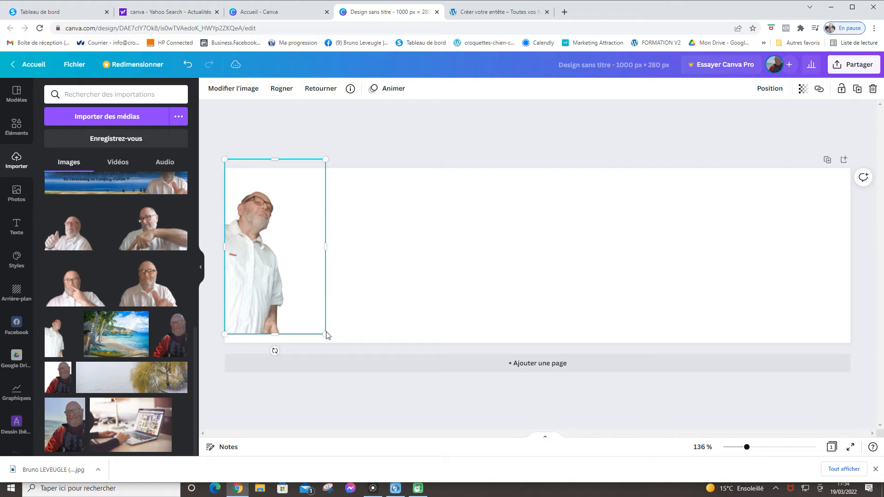
pyautogui.moveTo(324, 158); pyautogui.dragTo(317, 168)
pyautogui.moveTo(325, 331); pyautogui.dragTo(326, 343)
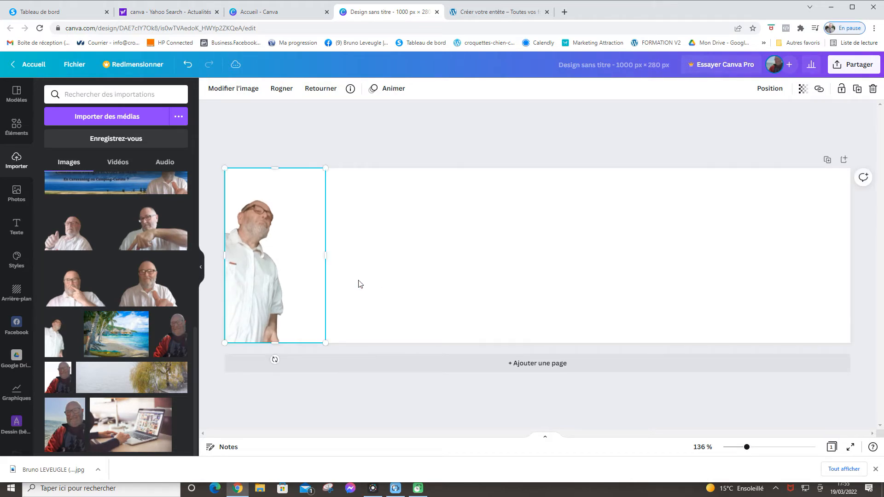
# Try the 'L'atelier du chocolat' text combination on the banner, then delete it
pyautogui.click(316, 252)
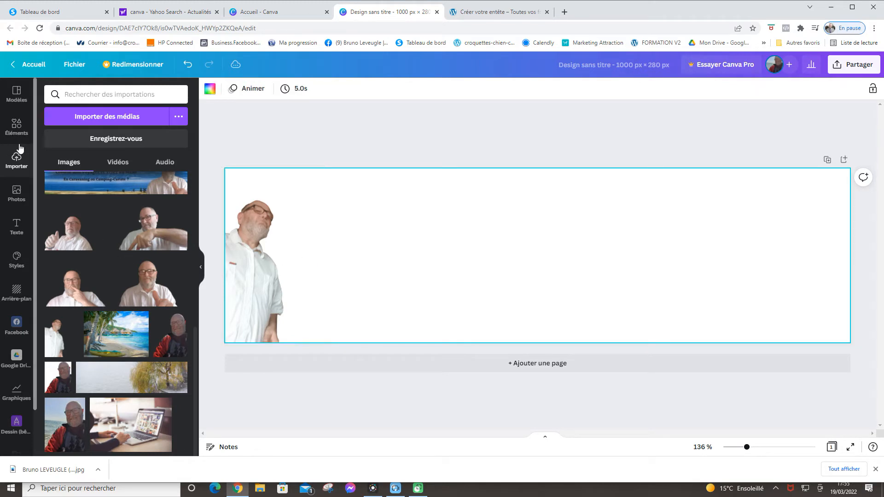
pyautogui.click(11, 230)
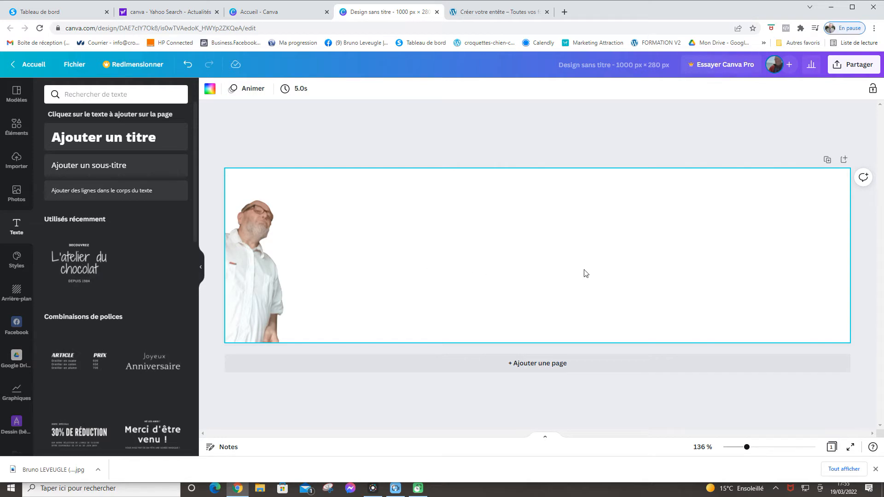
pyautogui.moveTo(70, 270); pyautogui.dragTo(506, 263)
pyautogui.moveTo(79, 271); pyautogui.dragTo(548, 268)
pyautogui.click(100, 278)
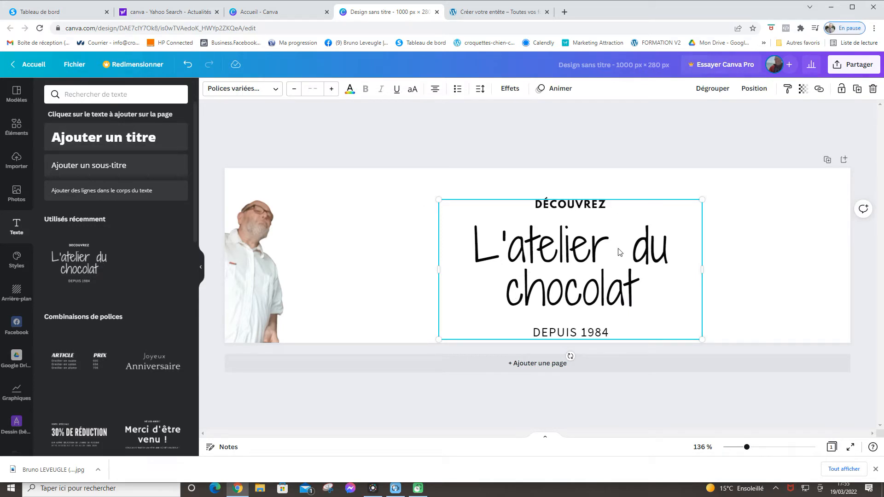
pyautogui.press('Delete')
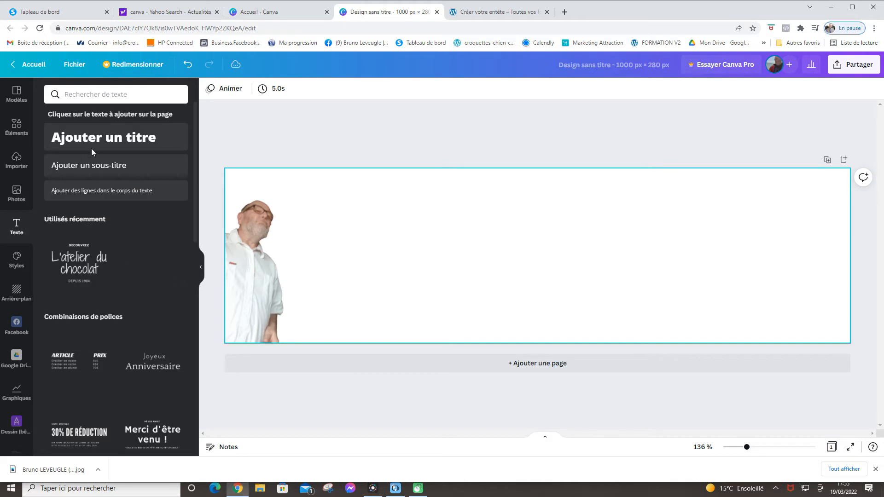
pyautogui.click(103, 138)
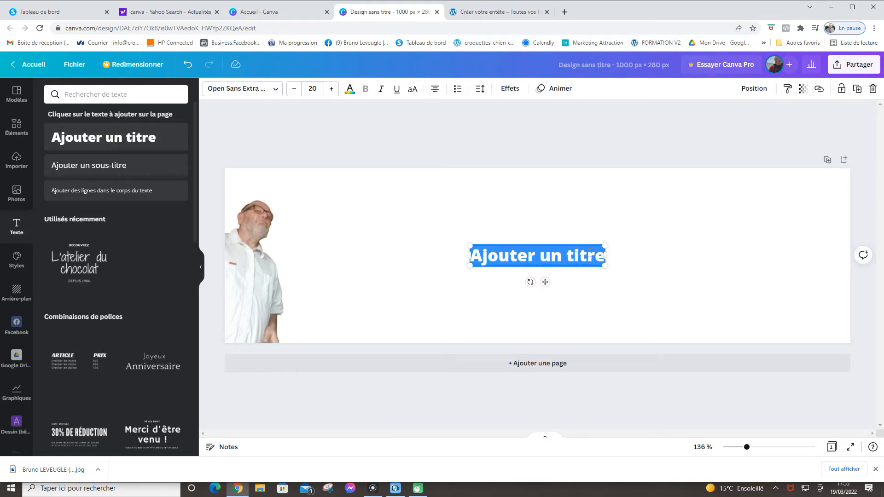
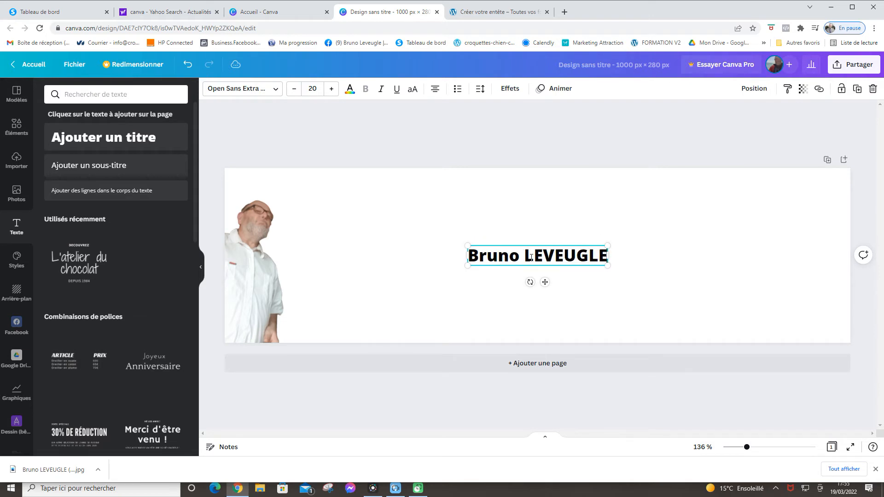
pyautogui.moveTo(539, 281); pyautogui.dragTo(533, 244)
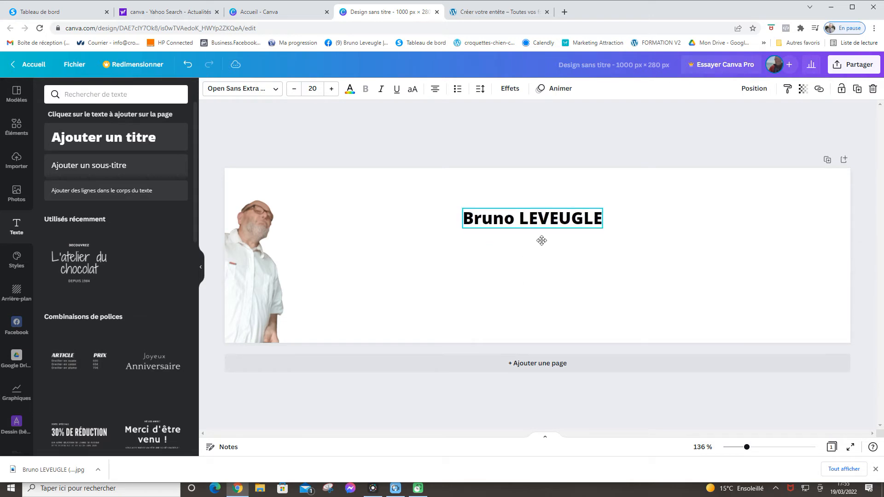
pyautogui.click(604, 219)
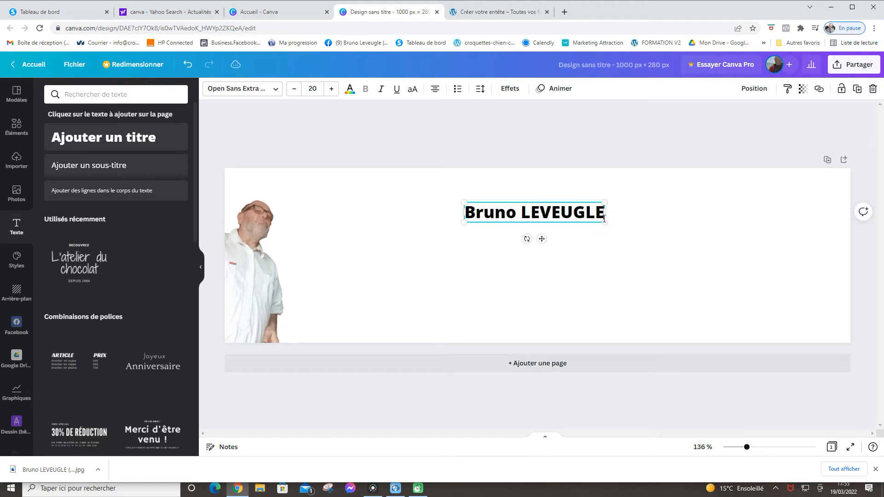
pyautogui.moveTo(665, 225); pyautogui.dragTo(765, 245)
pyautogui.click(651, 216)
pyautogui.moveTo(651, 216); pyautogui.dragTo(601, 213)
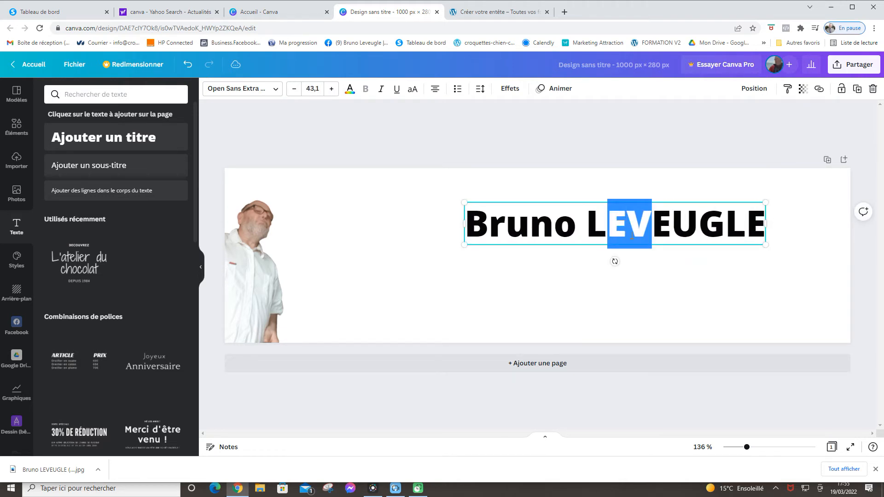
pyautogui.click(668, 263)
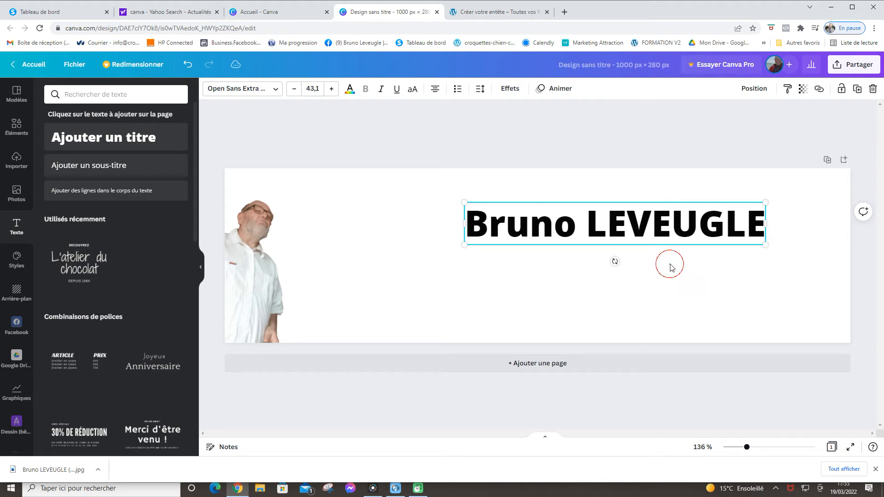
pyautogui.click(759, 225)
pyautogui.moveTo(489, 229); pyautogui.dragTo(466, 220)
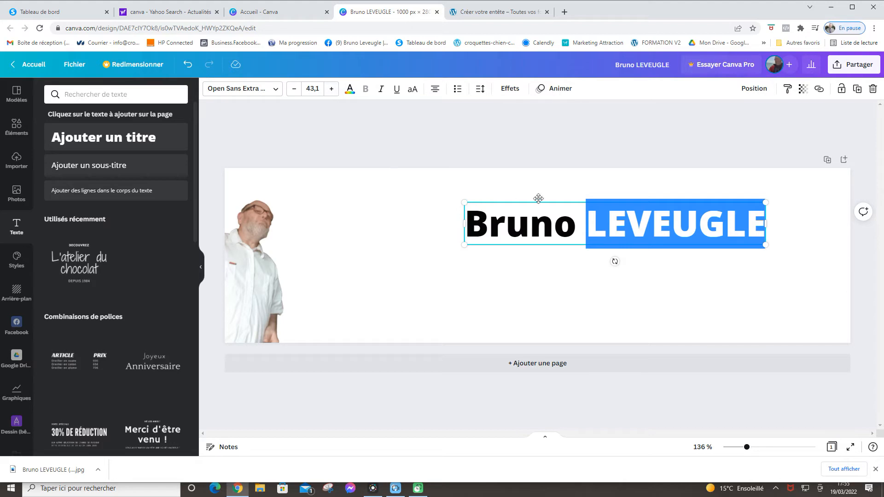
pyautogui.click(584, 224)
pyautogui.tripleClick(531, 224)
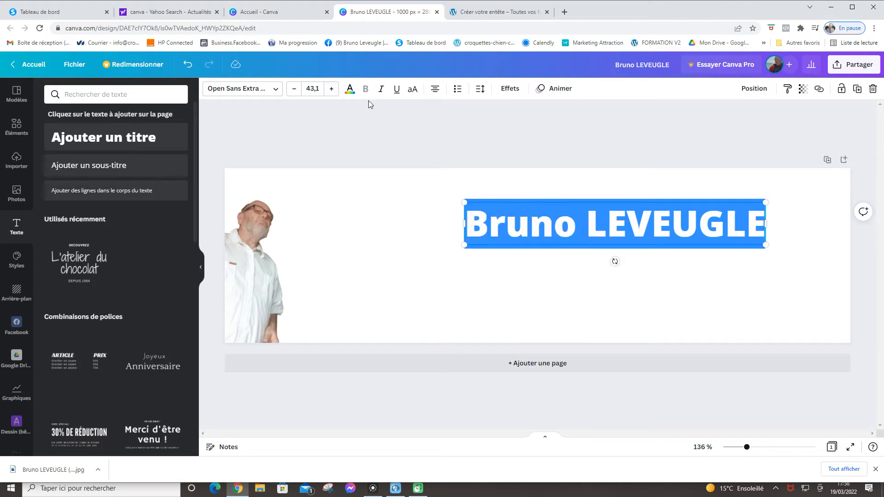
pyautogui.click(348, 91)
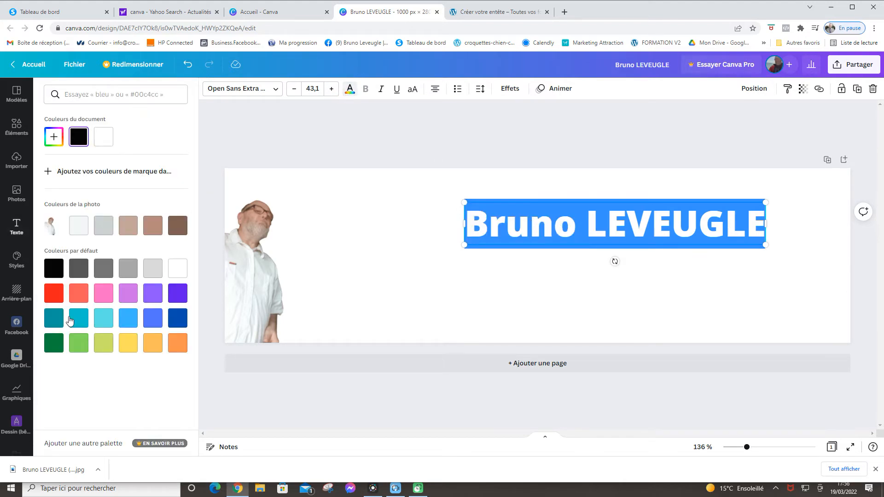
pyautogui.click(124, 324)
pyautogui.press('Escape')
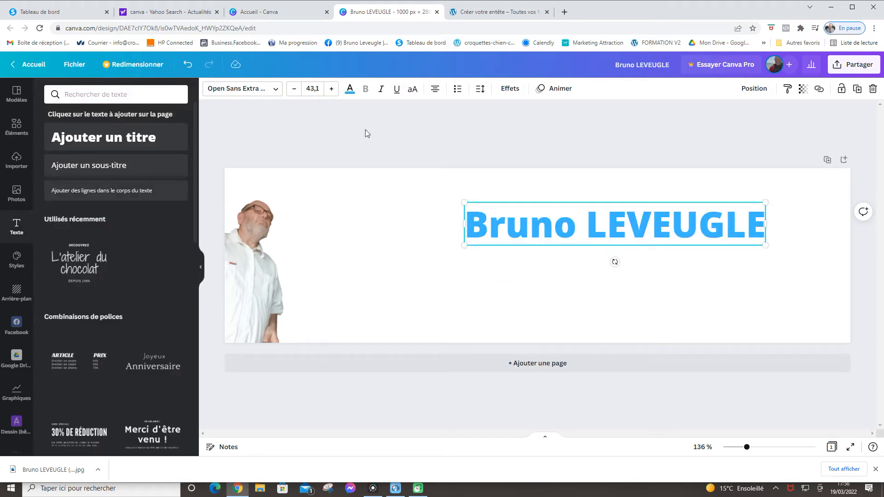
# Add a body line below the title: 'Faite comme moi. voyagez en gagnant votre liberte financière'
pyautogui.click(85, 194)
pyautogui.moveTo(623, 269); pyautogui.dragTo(622, 307)
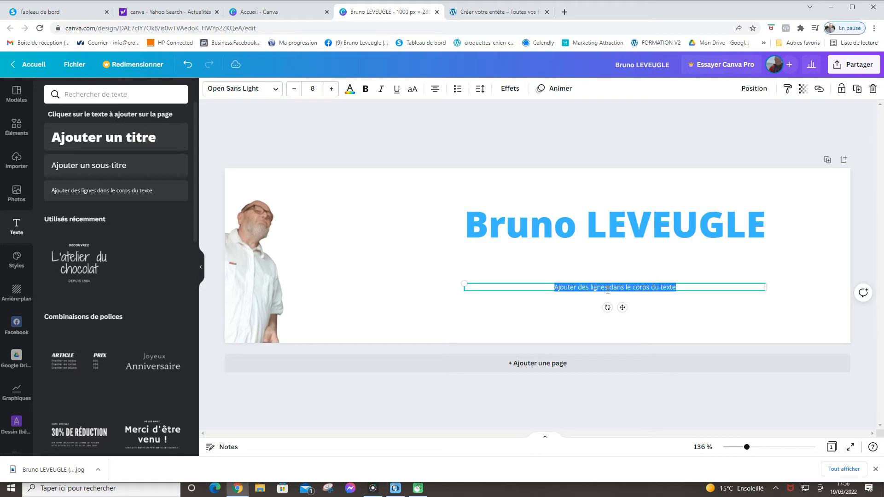
pyautogui.write('Faite')
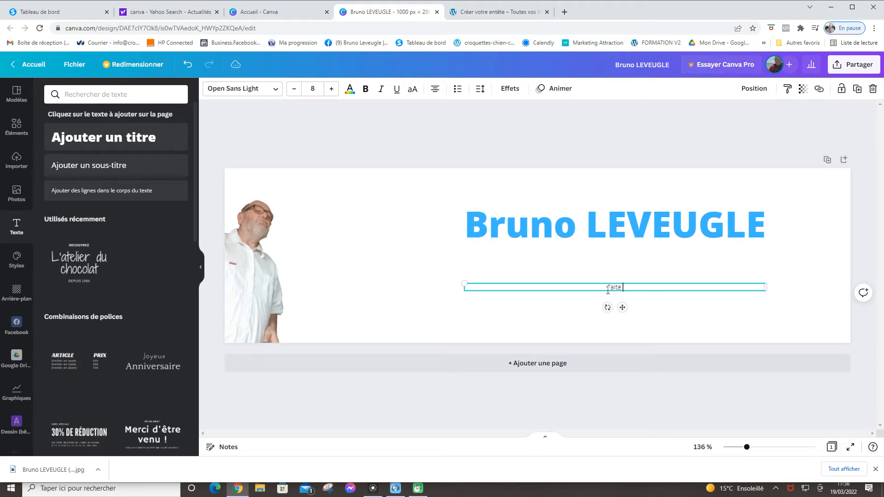
pyautogui.write(' comme moi')
pyautogui.write('. ')
pyautogui.write('voya')
pyautogui.write('gez ')
pyautogui.write('e')
pyautogui.write('n gag')
pyautogui.write('na')
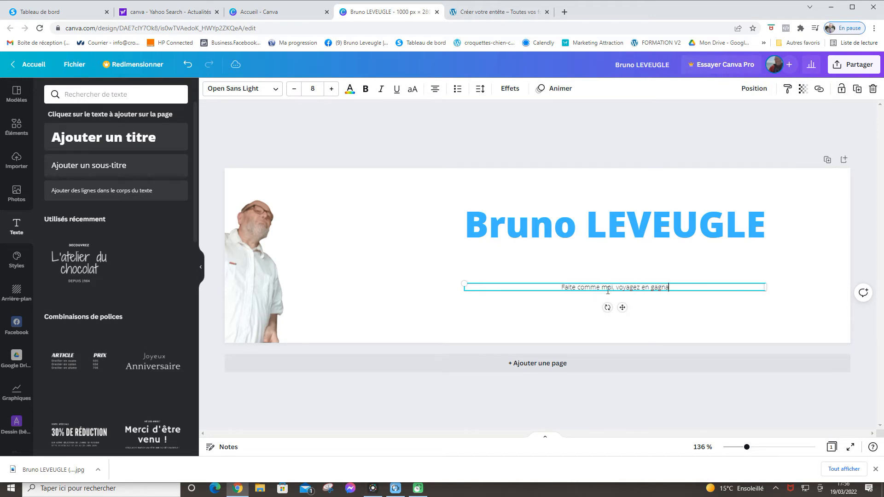
pyautogui.write('nt vo')
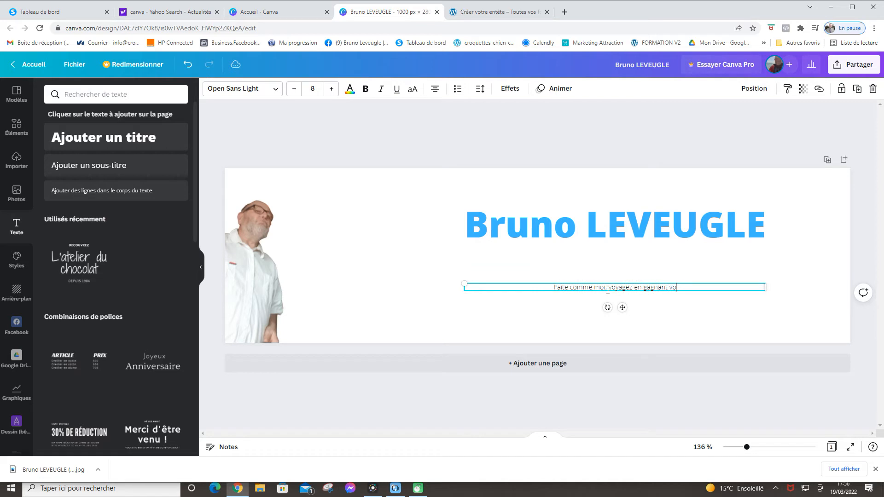
pyautogui.write('tre liberte fina')
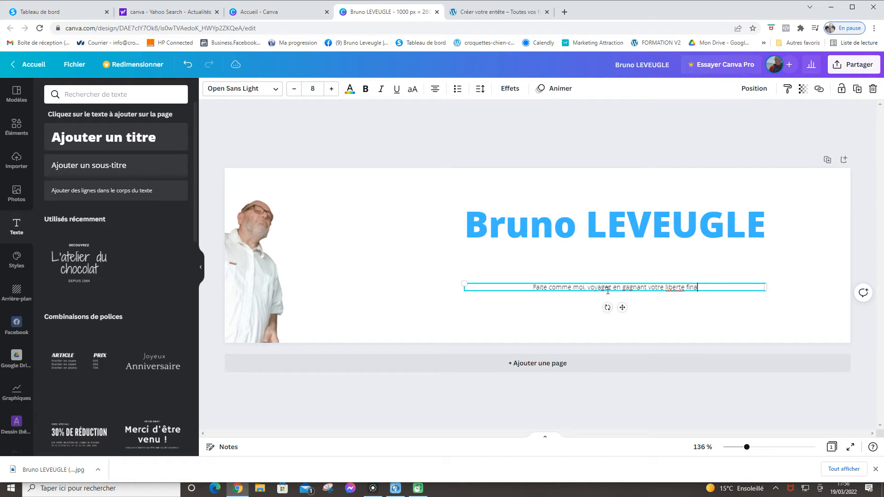
pyautogui.write('n')
pyautogui.write('ci')
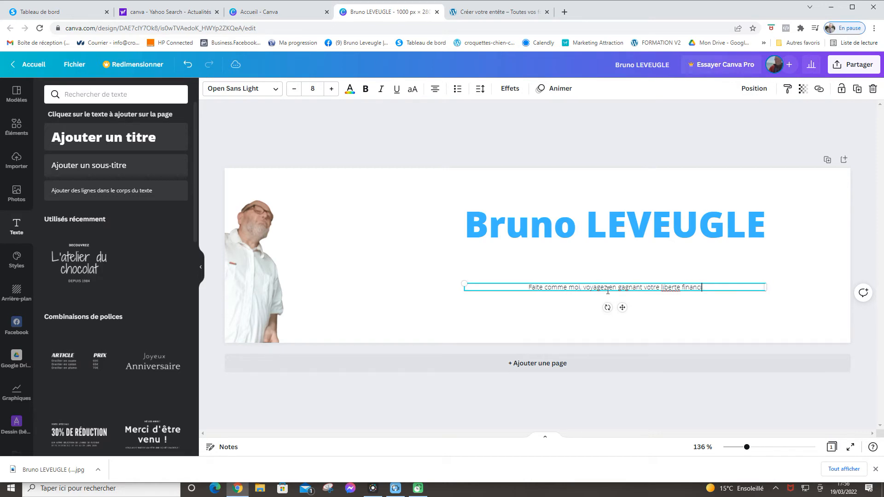
pyautogui.write('ère')
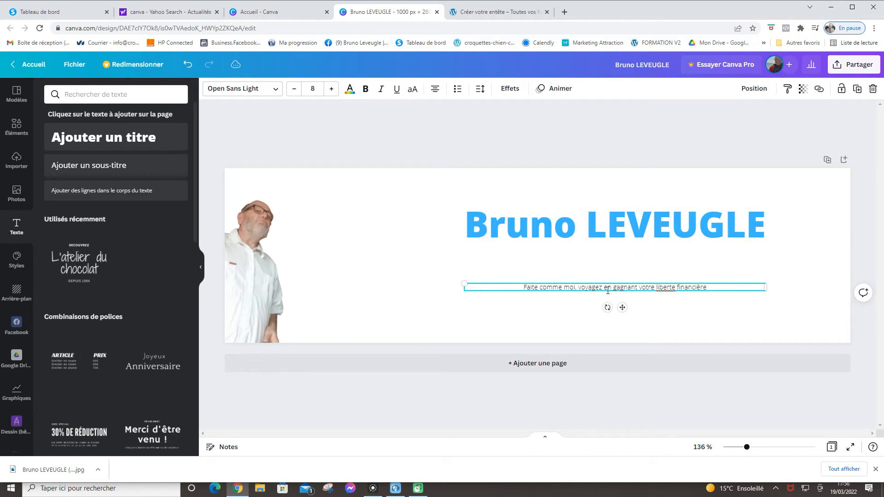
pyautogui.moveTo(707, 288); pyautogui.dragTo(508, 289)
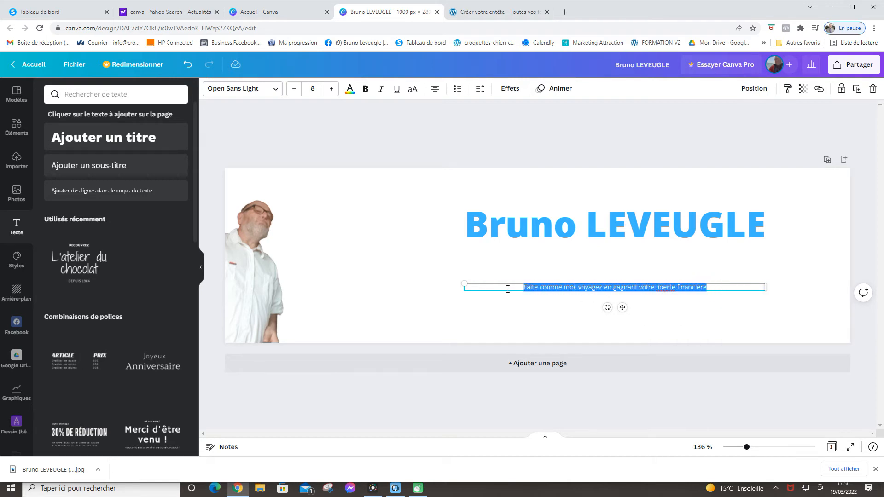
# Make the tagline grey and widen its text box
pyautogui.click(349, 89)
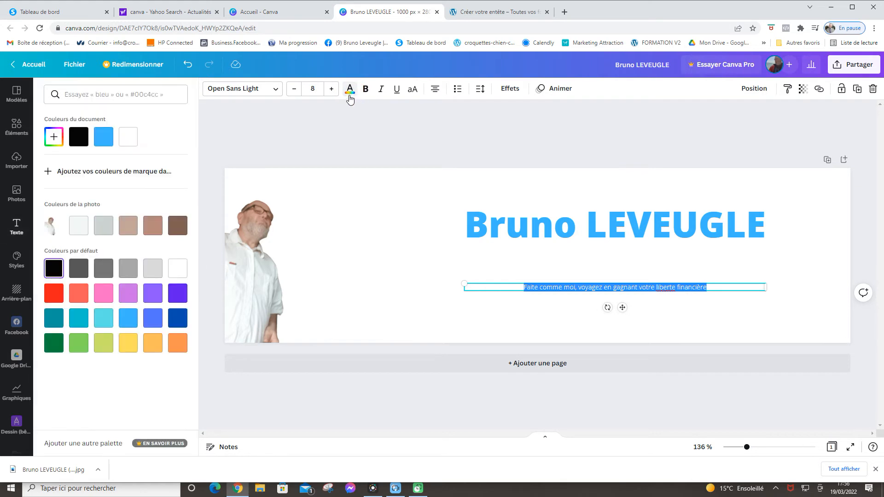
pyautogui.click(103, 270)
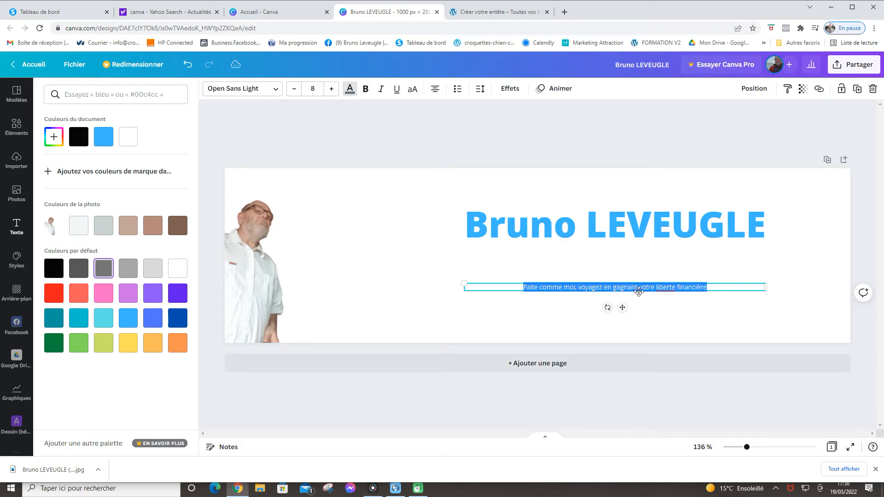
pyautogui.moveTo(765, 289); pyautogui.dragTo(803, 300)
pyautogui.moveTo(464, 288); pyautogui.dragTo(405, 282)
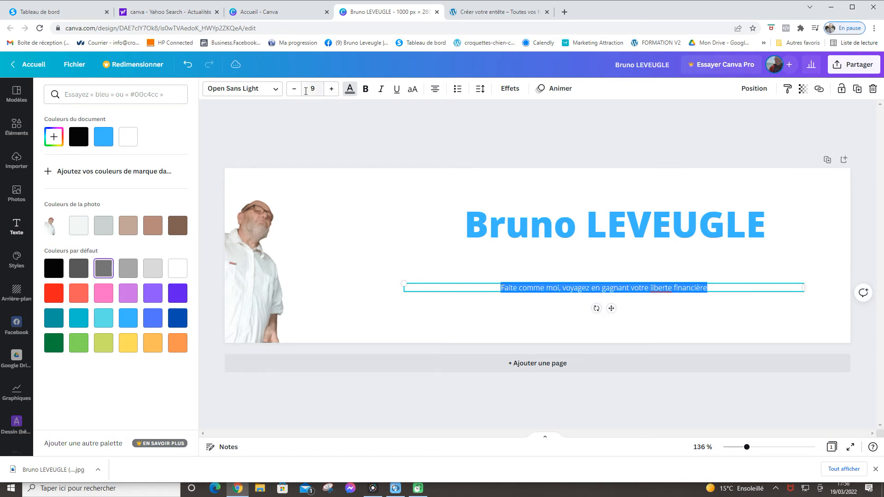
# Set the tagline font size to 14 and shift it slightly left under the title
pyautogui.click(332, 89)
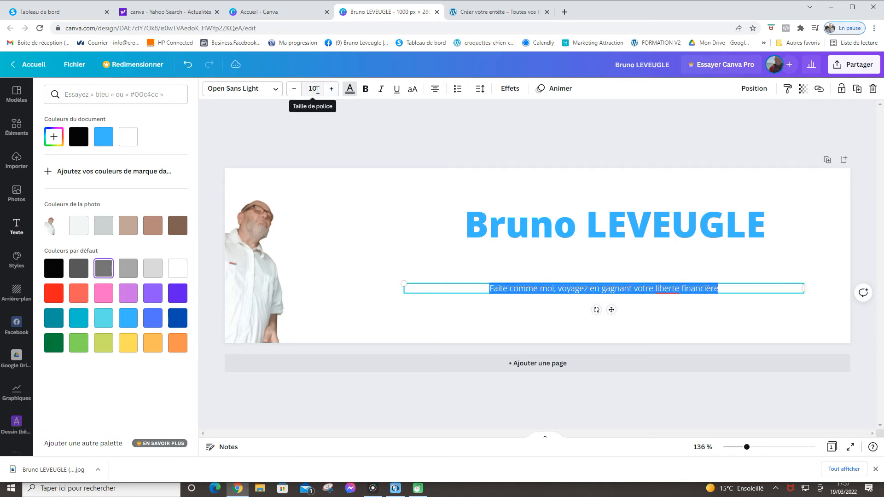
pyautogui.click(313, 89)
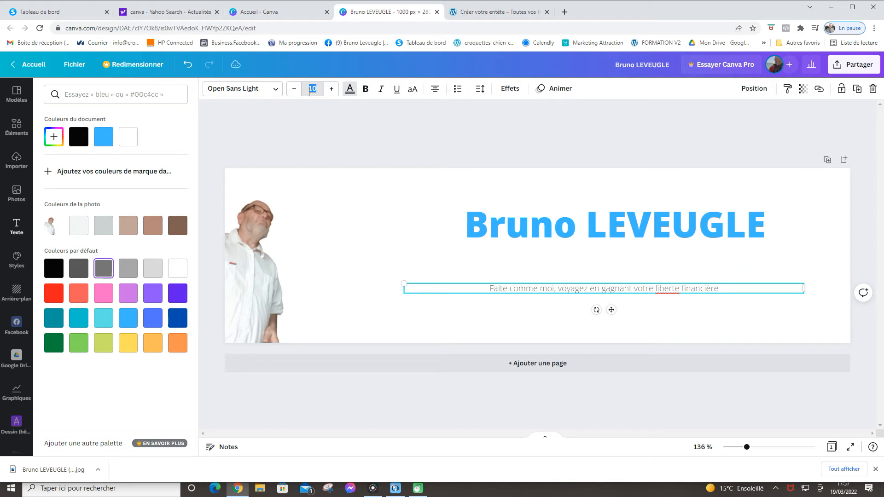
pyautogui.click(308, 90)
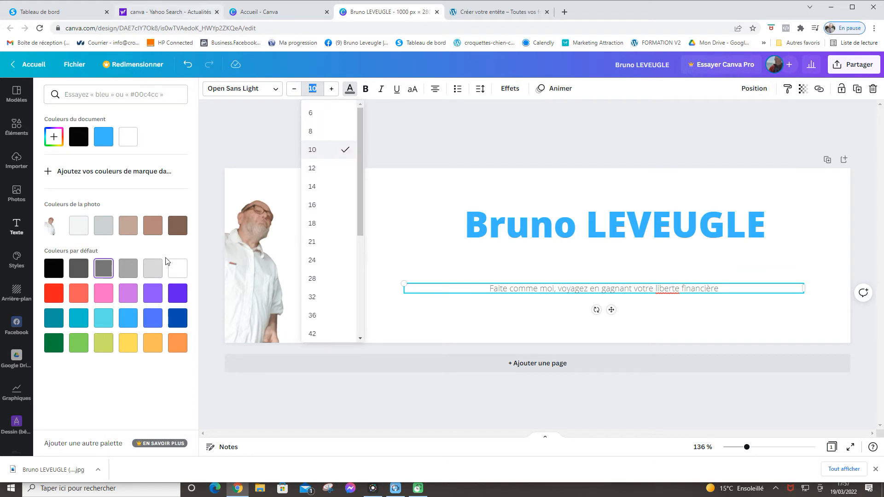
pyautogui.click(315, 240)
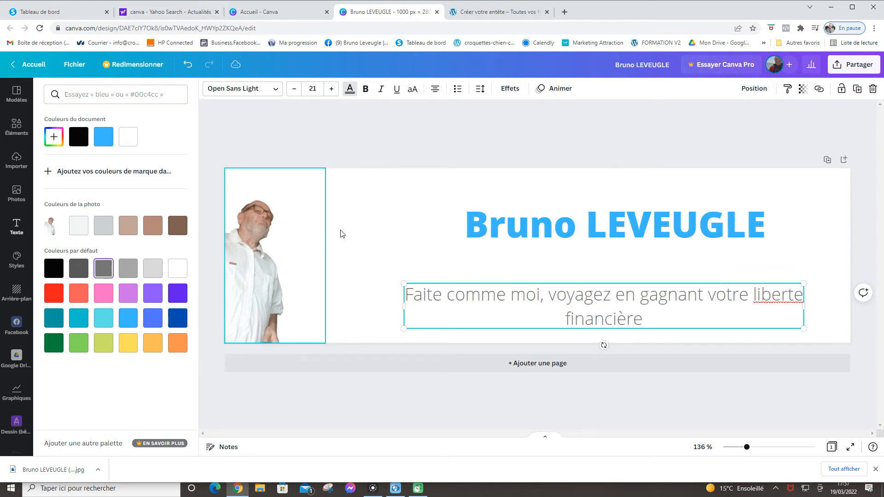
pyautogui.click(331, 88)
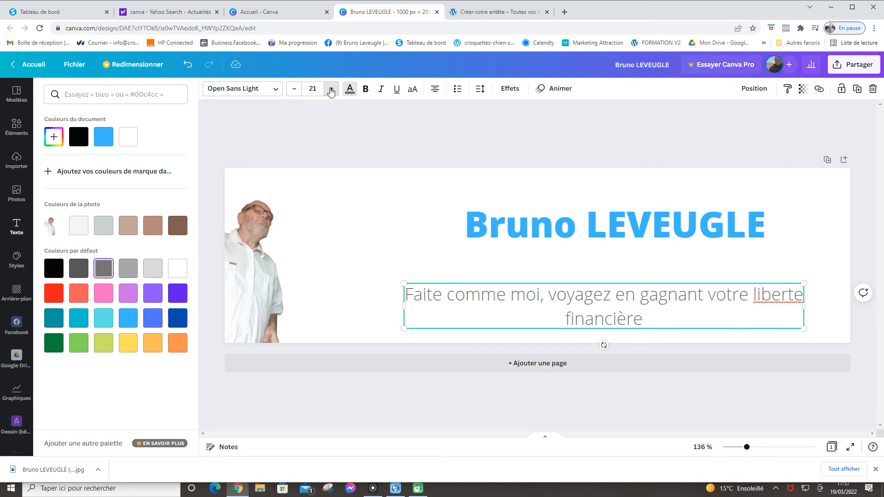
pyautogui.click(293, 88)
pyautogui.click(294, 88)
pyautogui.click(293, 89)
pyautogui.click(294, 89)
pyautogui.click(294, 88)
pyautogui.click(294, 88)
pyautogui.click(294, 88)
pyautogui.click(292, 89)
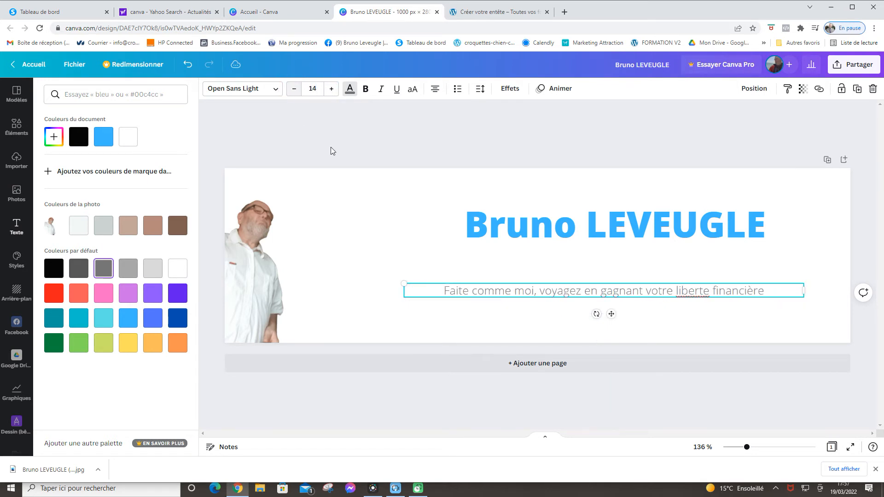
pyautogui.moveTo(776, 298); pyautogui.dragTo(399, 279)
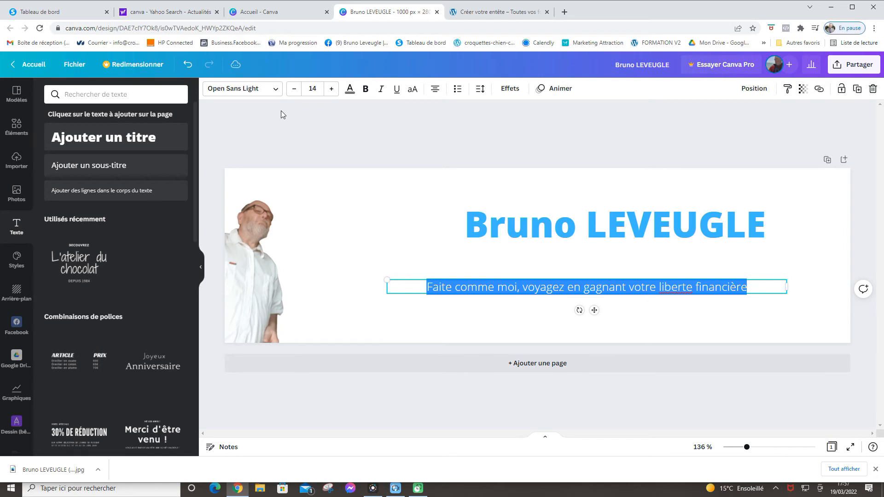
pyautogui.click(275, 89)
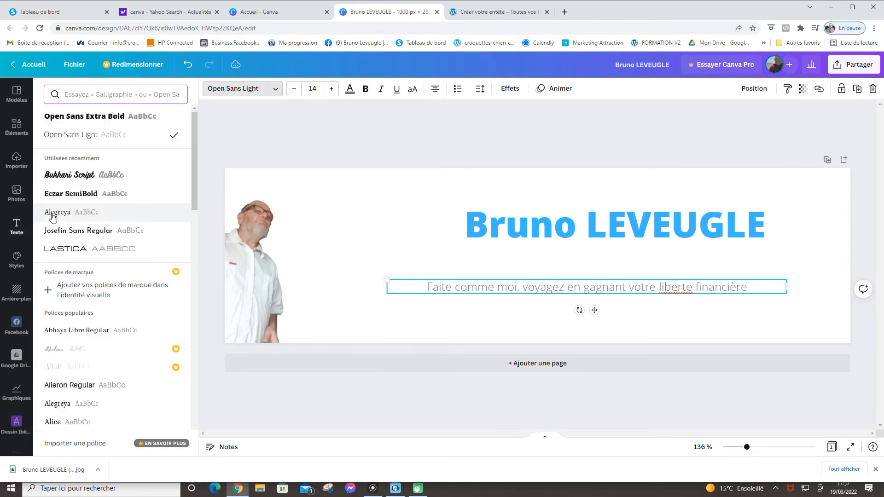
pyautogui.click(65, 180)
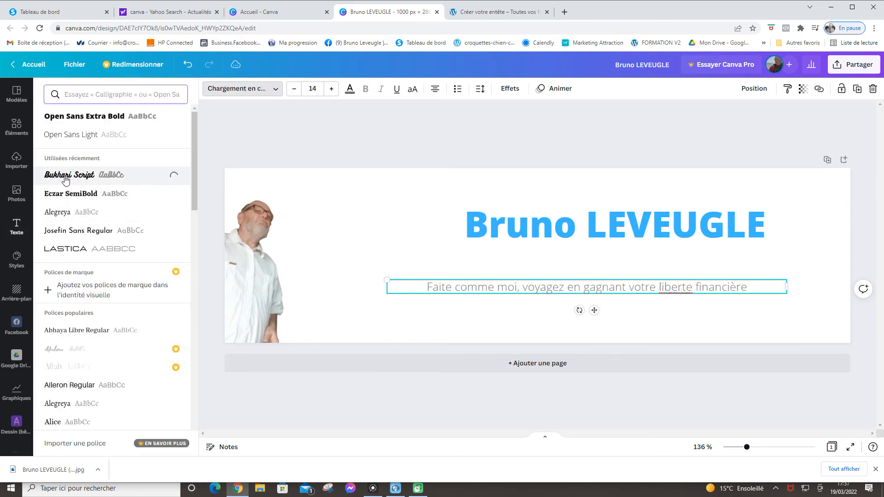
pyautogui.click(762, 226)
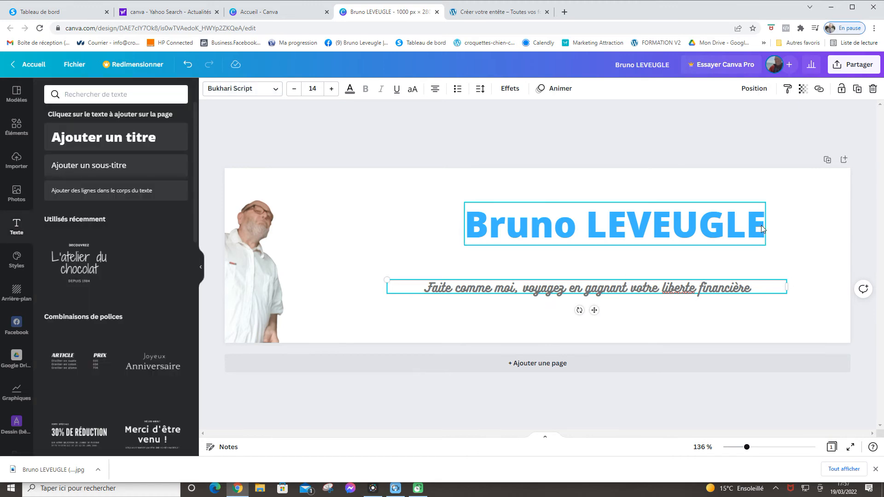
pyautogui.click(261, 94)
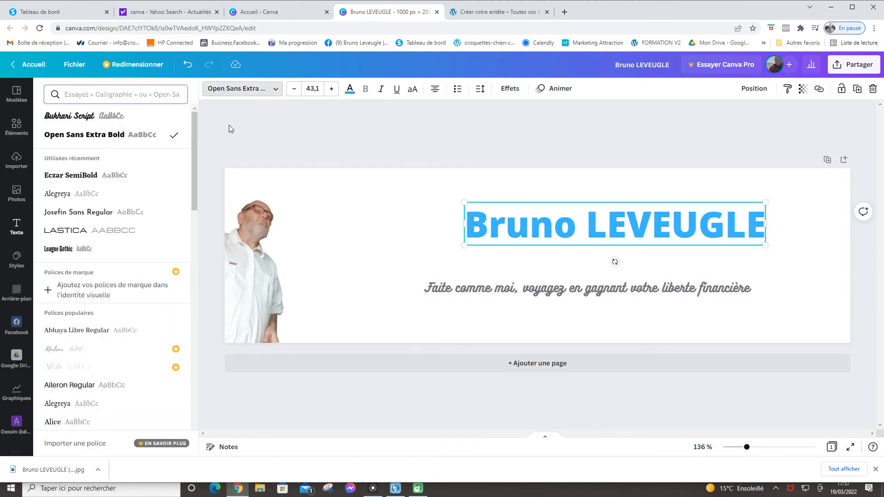
pyautogui.scroll(-3, 83, 363)
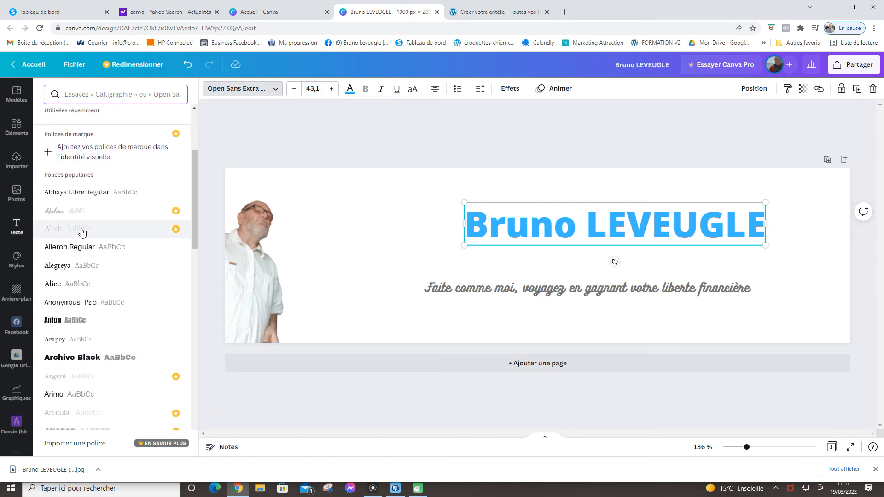
pyautogui.scroll(-1, 109, 337)
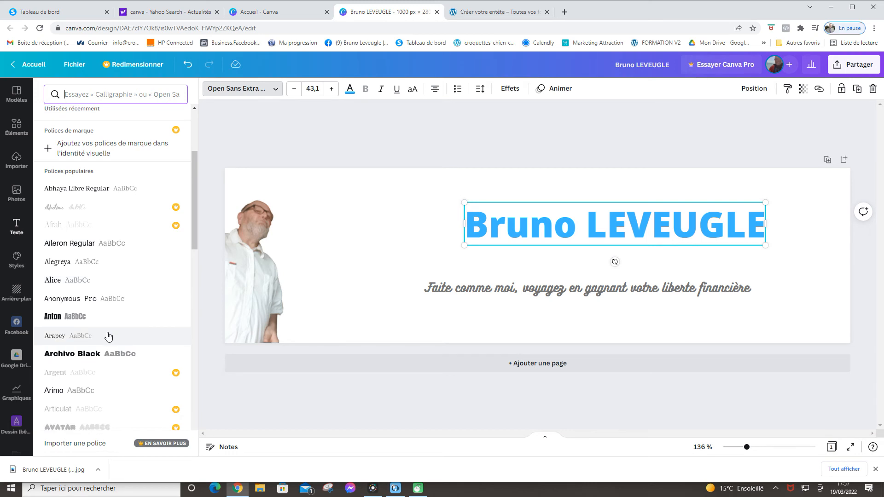
pyautogui.click(72, 314)
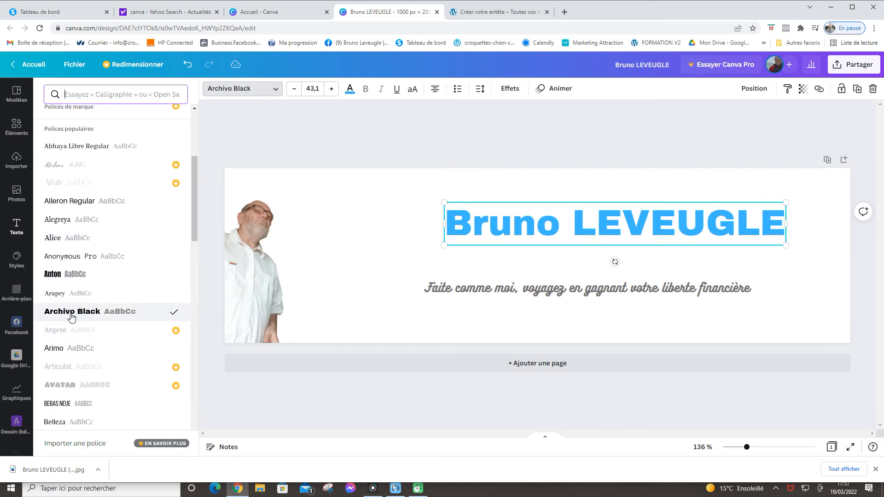
pyautogui.moveTo(694, 227); pyautogui.dragTo(666, 231)
pyautogui.click(801, 278)
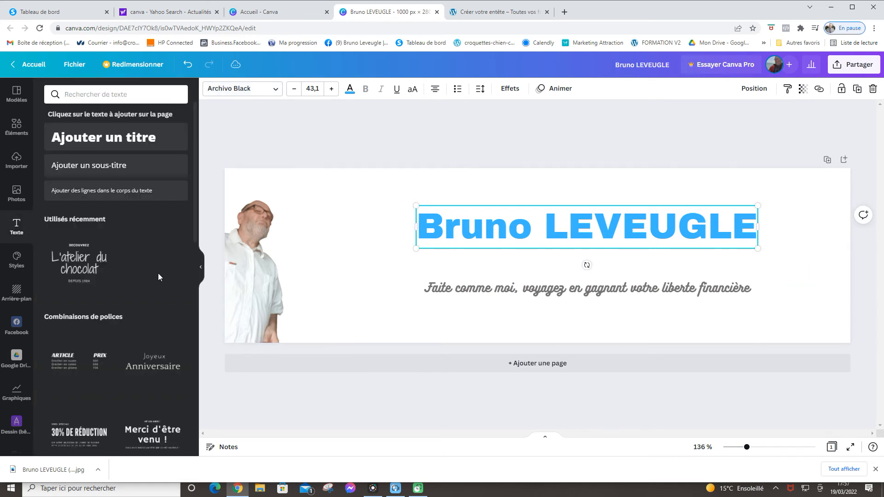
pyautogui.click(14, 125)
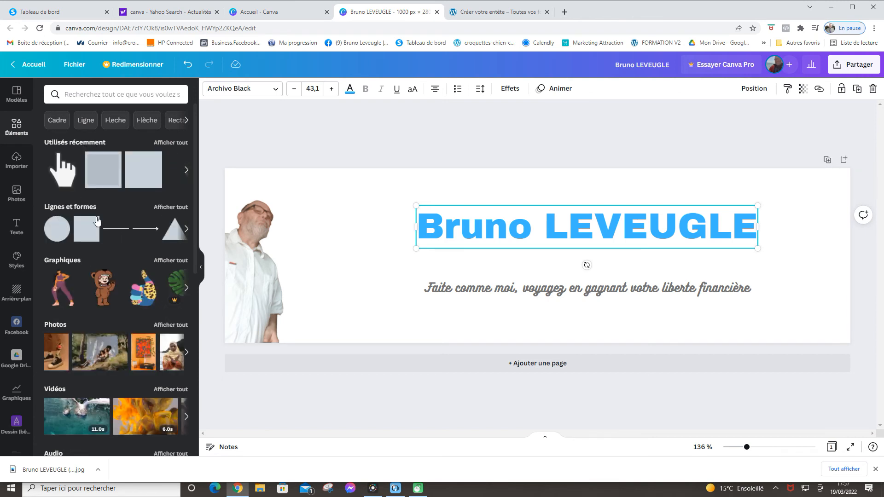
# Add a plain line below the title, stretch it across the title's width, and colour it light blue
pyautogui.click(116, 229)
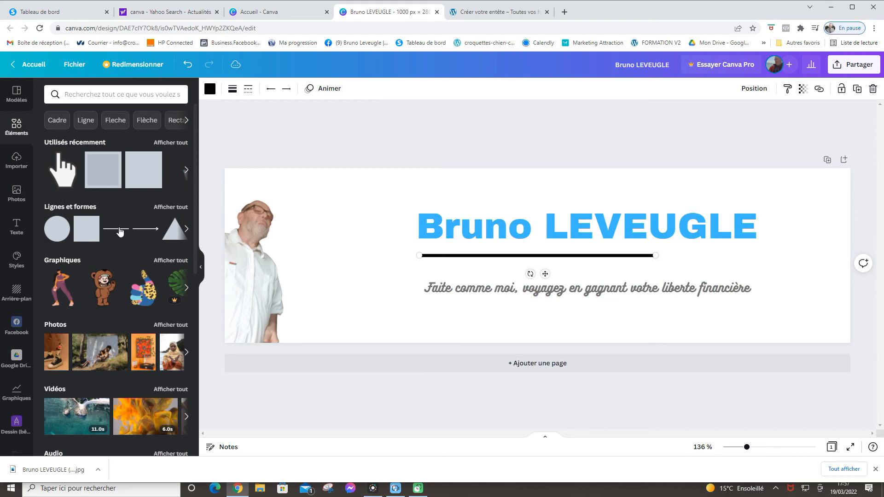
pyautogui.moveTo(657, 256); pyautogui.dragTo(757, 255)
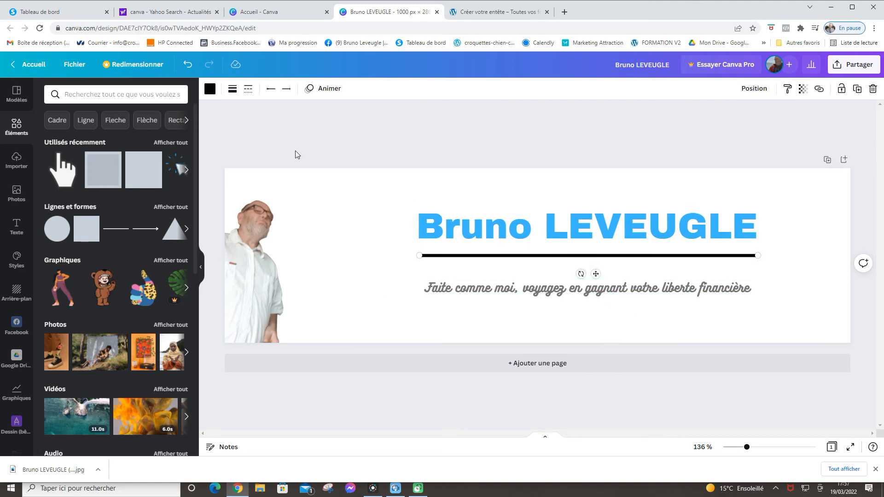
pyautogui.click(210, 88)
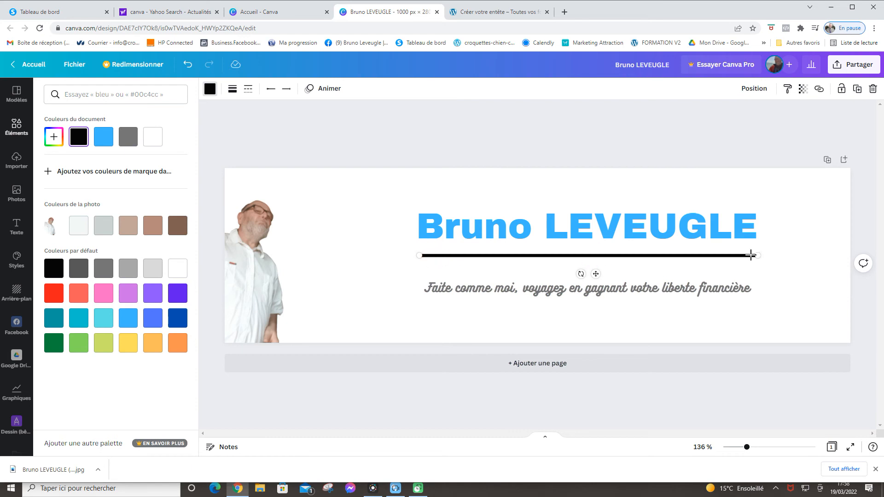
pyautogui.click(210, 91)
pyautogui.click(210, 91)
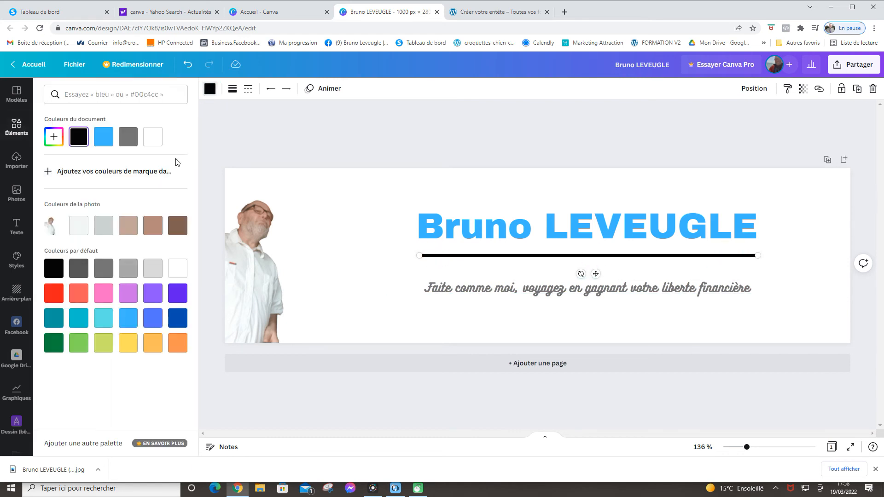
pyautogui.click(128, 322)
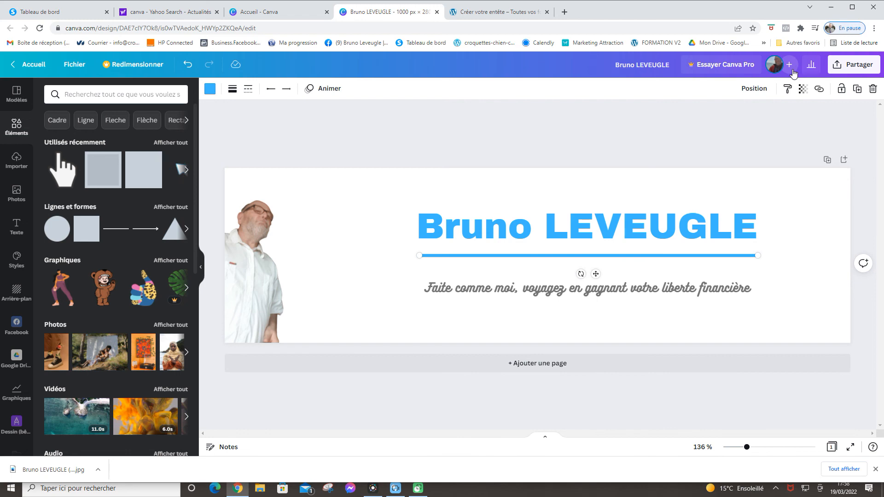
# Download the 1000 × 280 banner with the file type switched from PNG to JPG
pyautogui.click(852, 68)
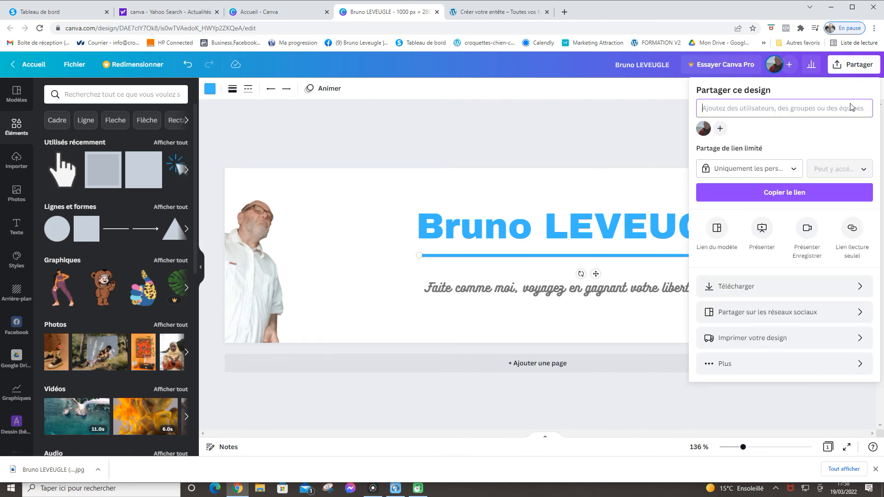
pyautogui.click(742, 287)
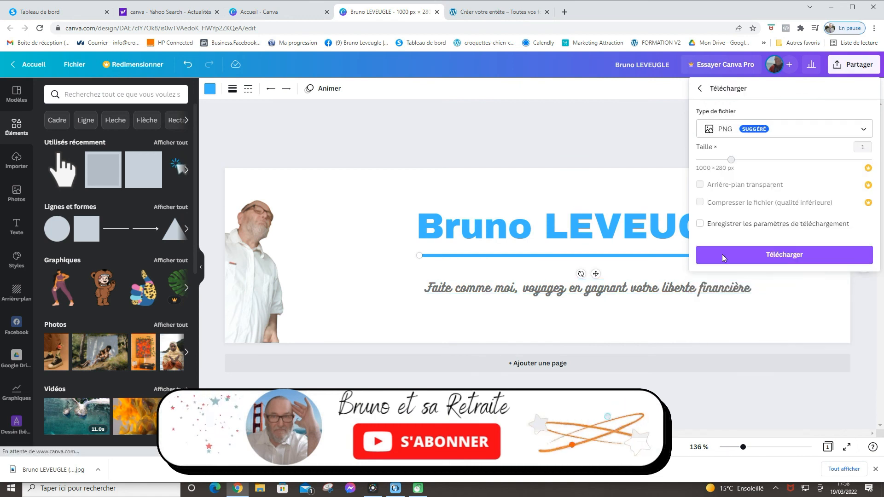
pyautogui.click(790, 132)
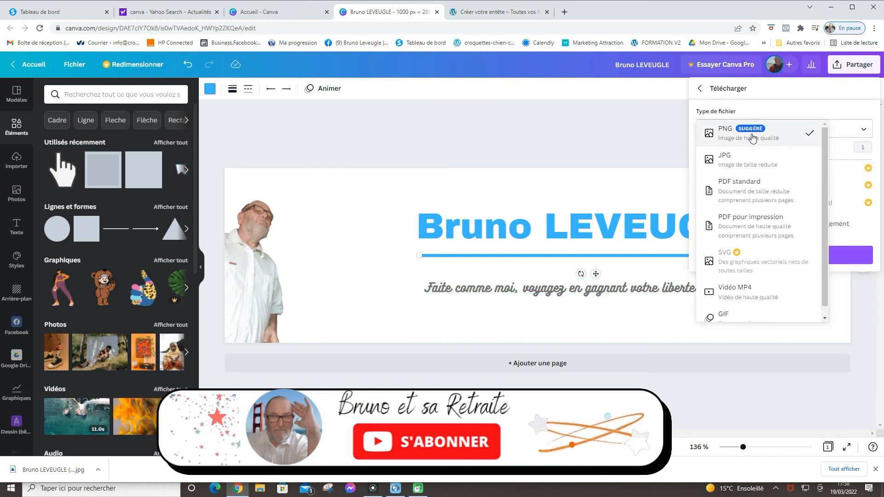
pyautogui.click(751, 163)
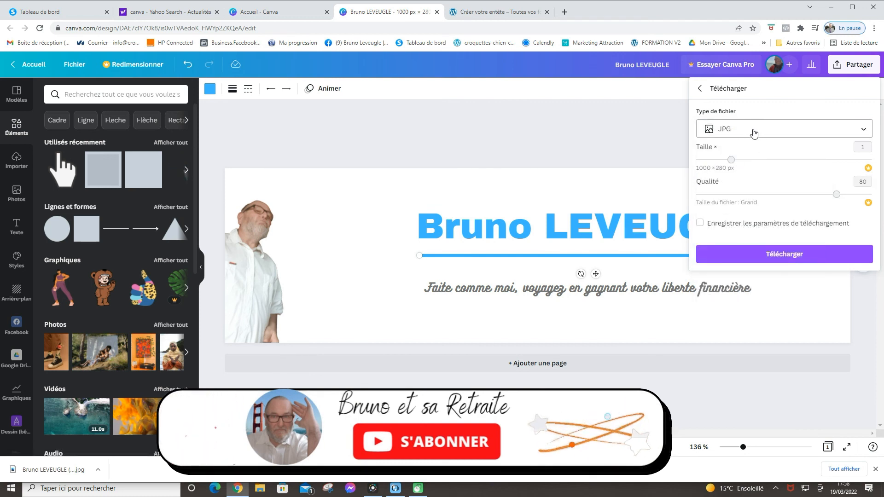
pyautogui.click(782, 254)
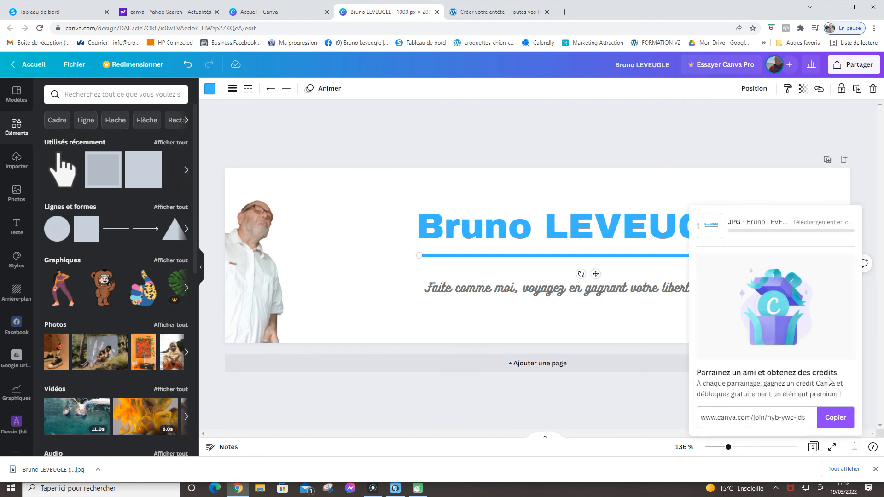